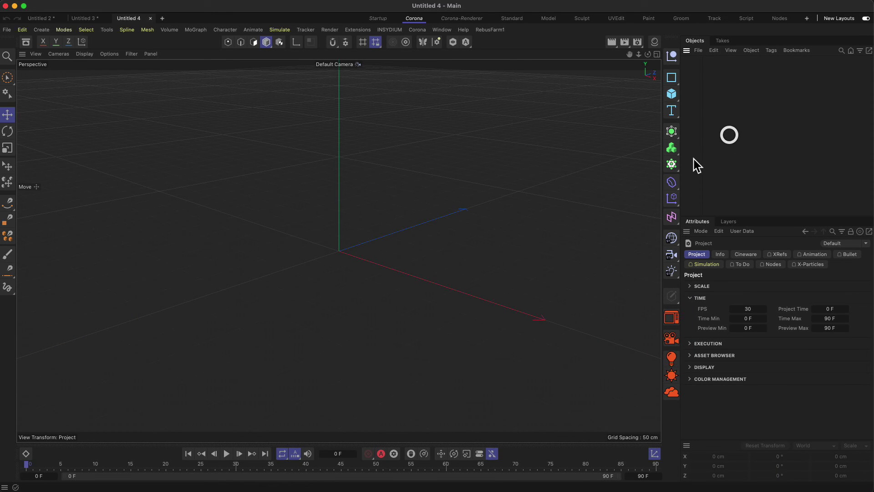
Add a cube and a cylinder, and move the cylinder to about X 82 cm, Y 60 cm so it overlaps the cube's side.
{"action": "left_click_drag", "start_coordinate": [672, 94], "coordinate": [760, 113]}
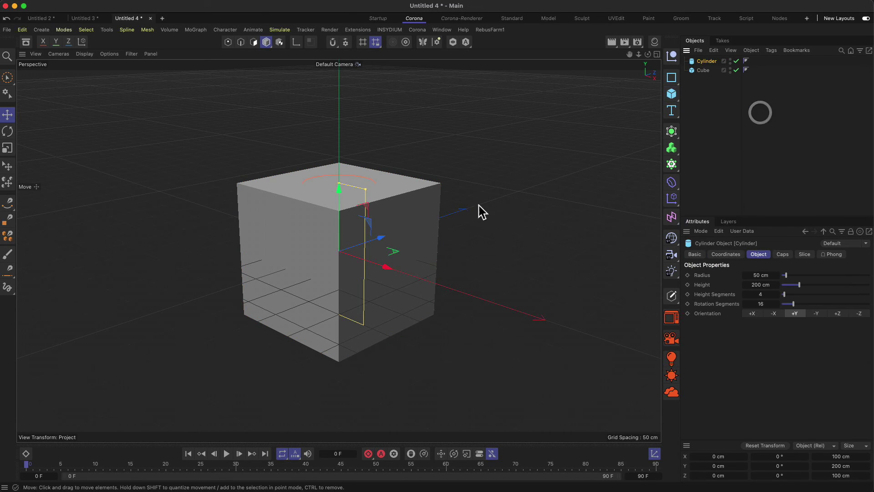
{"action": "left_click_drag", "start_coordinate": [395, 266], "coordinate": [433, 273]}
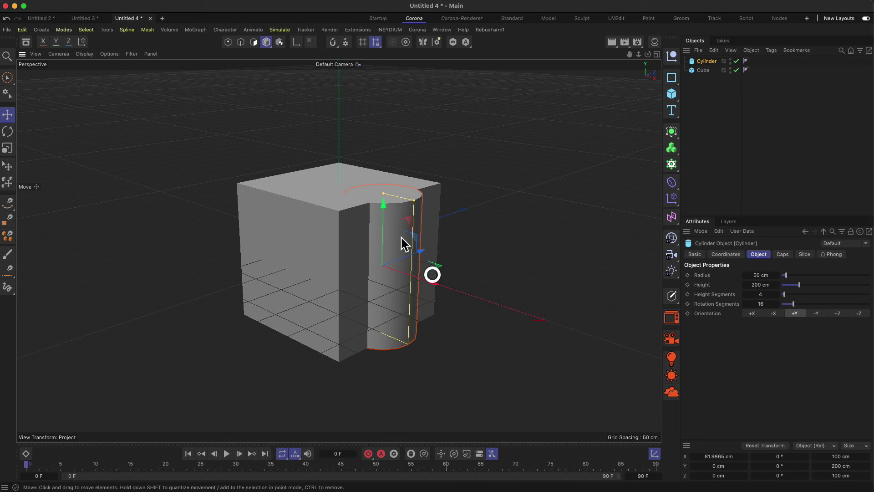
{"action": "left_click_drag", "start_coordinate": [384, 207], "coordinate": [393, 170]}
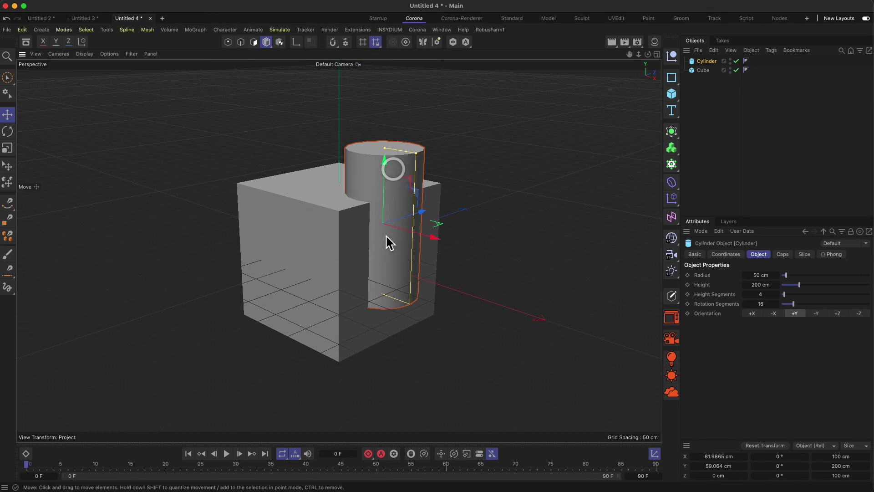
{"action": "left_click_drag", "start_coordinate": [388, 241], "coordinate": [414, 259], "text": "alt"}
{"action": "left_click_drag", "start_coordinate": [379, 176], "coordinate": [380, 174]}
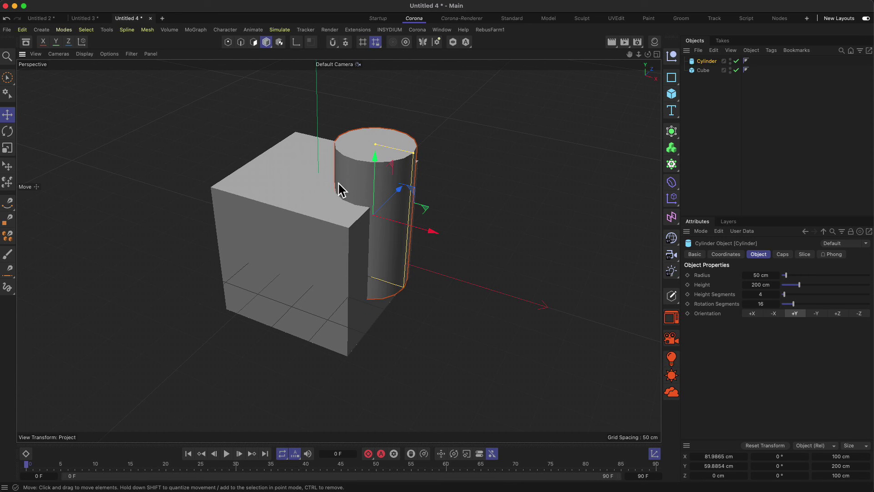
Add a Boole generator and nest the cube and cylinder in it so the cylinder is subtracted from the cube.
{"action": "left_click", "coordinate": [672, 133]}
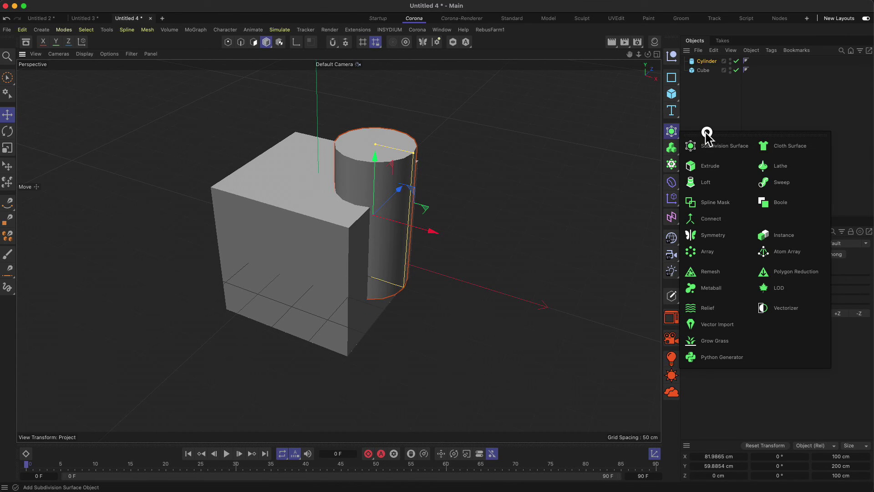
{"action": "left_click", "coordinate": [780, 202]}
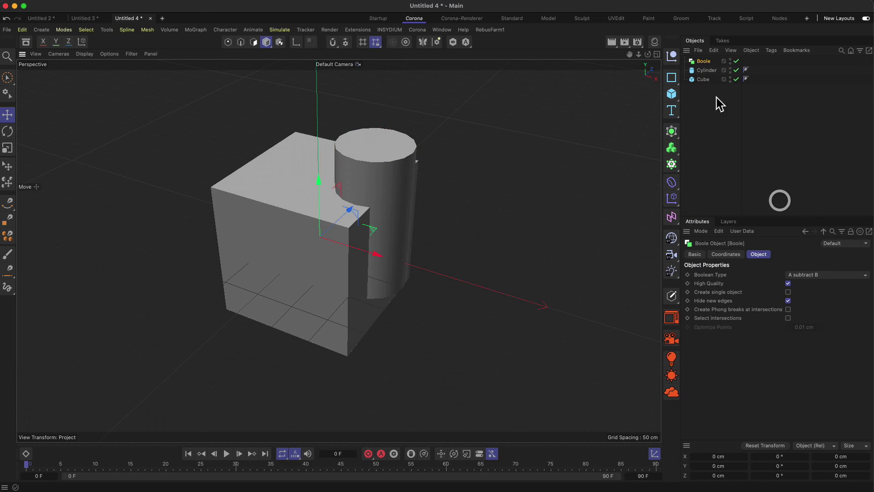
{"action": "mouse_move", "coordinate": [700, 72]}
{"action": "left_mouse_down"}
{"action": "mouse_move", "coordinate": [704, 61]}
{"action": "mouse_move", "coordinate": [712, 78]}
{"action": "left_mouse_up"}
Lower the cylinder inside the Boole to about Y 52 cm.
{"action": "left_click", "coordinate": [704, 86]}
{"action": "left_click_drag", "start_coordinate": [357, 220], "coordinate": [316, 195], "text": "alt"}
{"action": "left_click_drag", "start_coordinate": [363, 169], "coordinate": [353, 161]}
{"action": "left_click_drag", "start_coordinate": [335, 241], "coordinate": [353, 223], "text": "alt"}
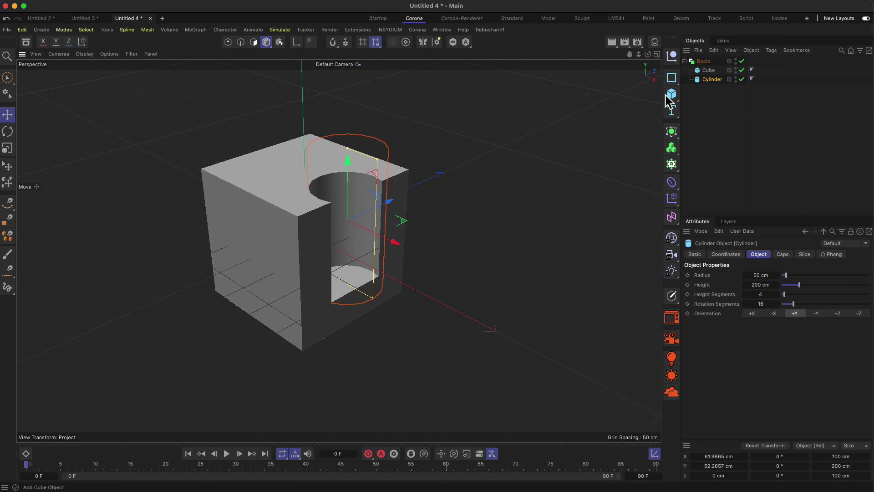
{"action": "left_click_drag", "start_coordinate": [320, 198], "coordinate": [337, 182], "text": "alt"}
{"action": "key", "text": "2"}
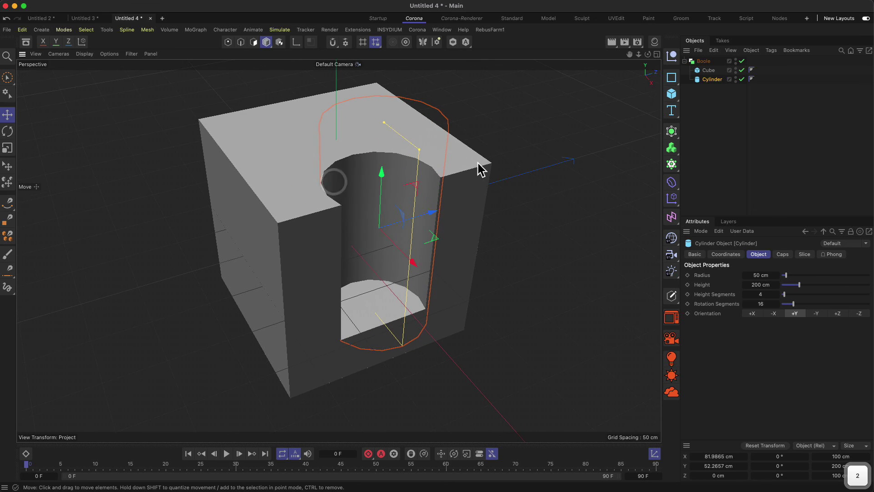
Make the Boole editable and merge its cube and cylinder into one polygon object with Connect Objects + Delete.
{"action": "left_click", "coordinate": [703, 61]}
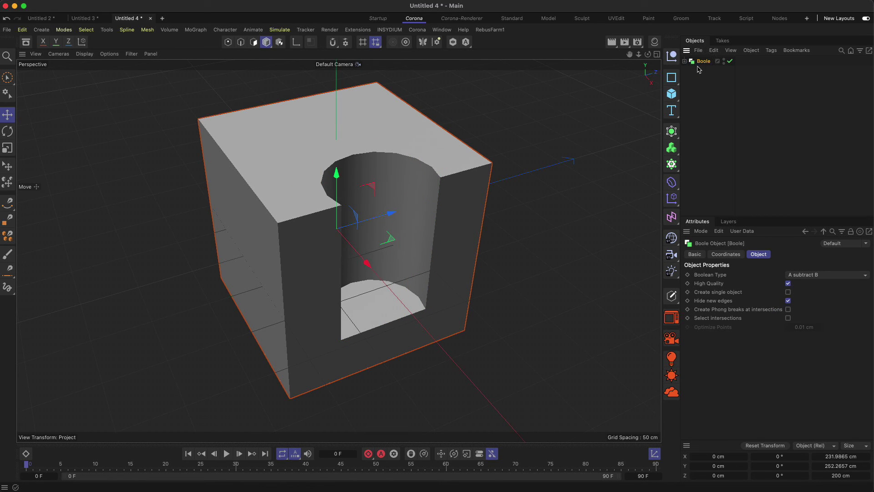
{"action": "key", "text": "c"}
{"action": "left_click", "coordinate": [685, 61]}
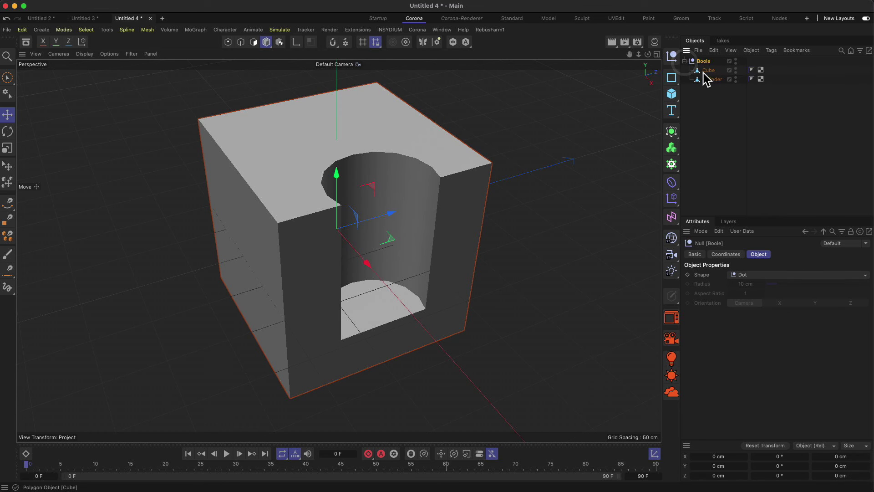
{"action": "left_click_drag", "start_coordinate": [717, 104], "coordinate": [706, 74]}
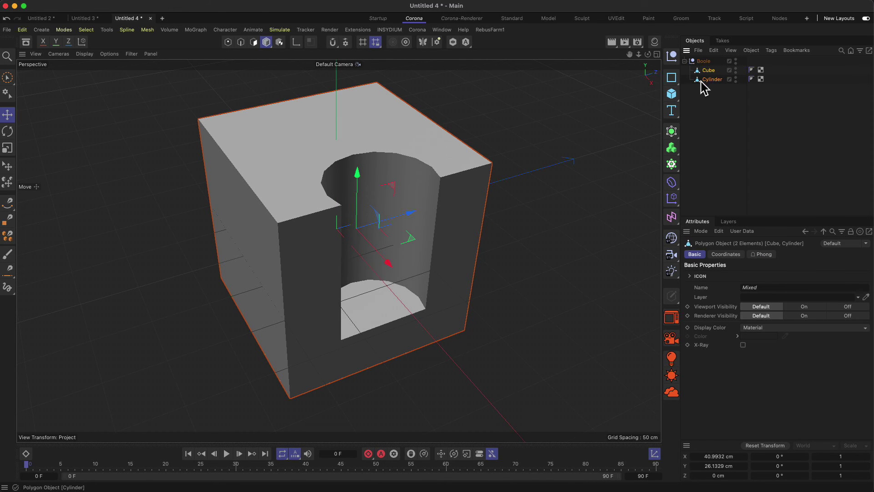
{"action": "right_click", "coordinate": [705, 80]}
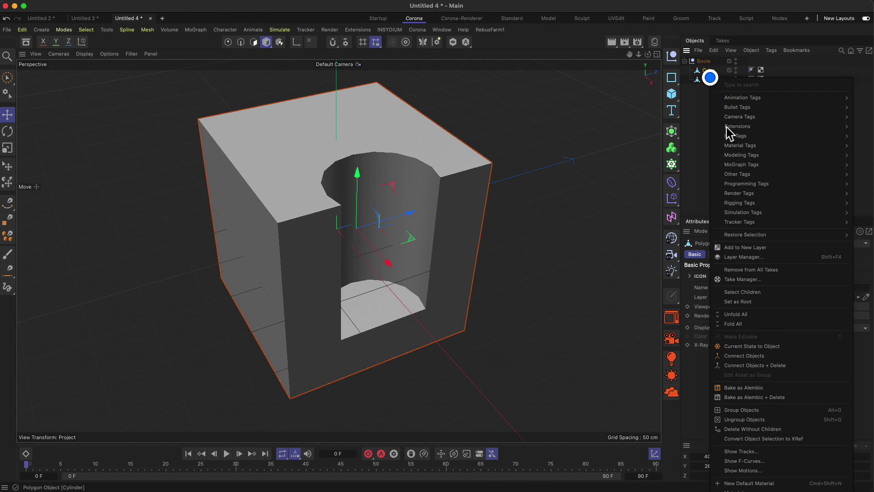
{"action": "left_click", "coordinate": [759, 366]}
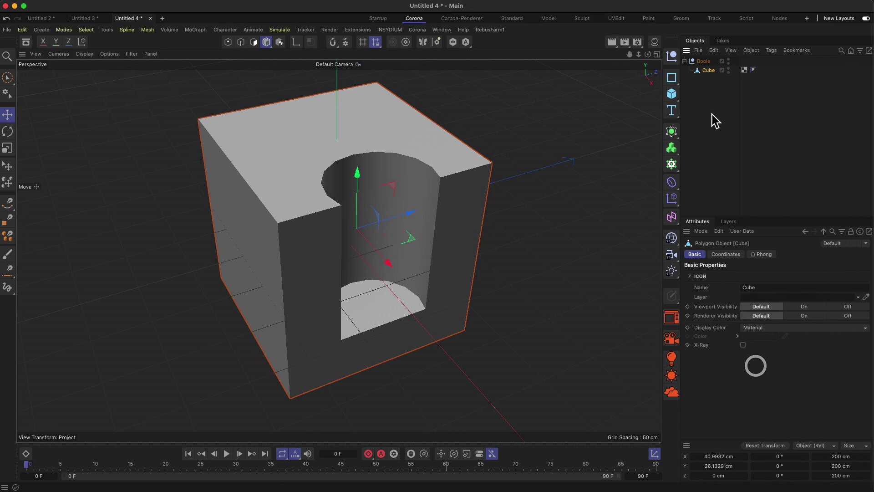
Select the edge loop around the cutout's upper rim on the merged mesh with Loop Selection.
{"action": "left_click", "coordinate": [710, 70]}
{"action": "left_click", "coordinate": [253, 42]}
{"action": "left_click_drag", "start_coordinate": [382, 186], "coordinate": [345, 163], "text": "alt"}
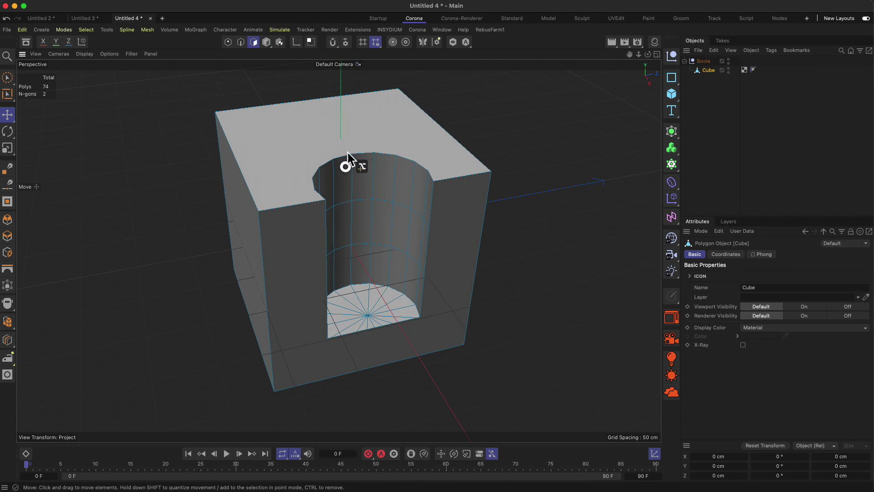
{"action": "left_click", "coordinate": [241, 42]}
{"action": "left_click", "coordinate": [327, 163]}
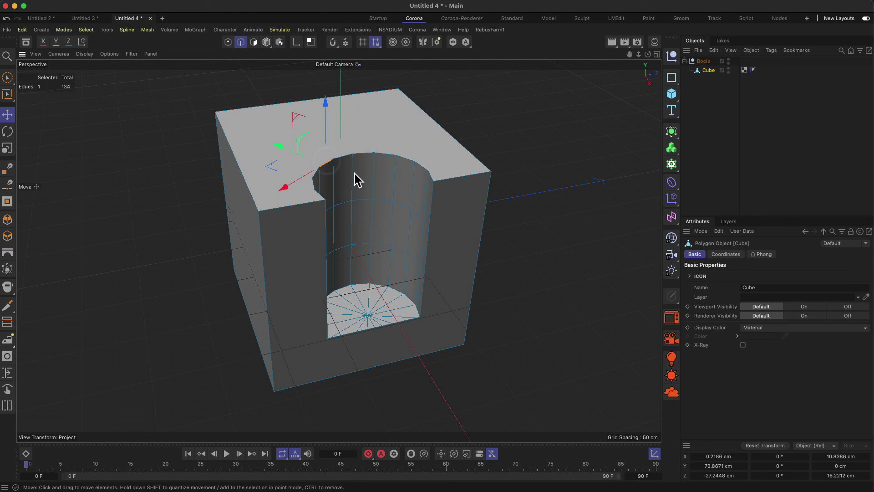
{"action": "key", "text": "u"}
{"action": "key", "text": "l"}
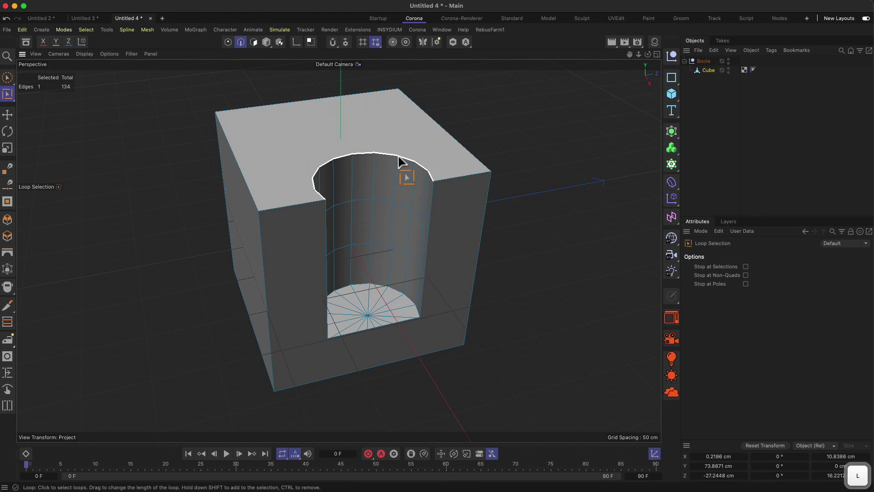
{"action": "left_click", "coordinate": [399, 156]}
Try a Bevel on the cutout's selected upper rim edges and undo it.
{"action": "key", "text": "m"}
{"action": "key", "text": "s"}
{"action": "left_click_drag", "start_coordinate": [459, 241], "coordinate": [491, 233]}
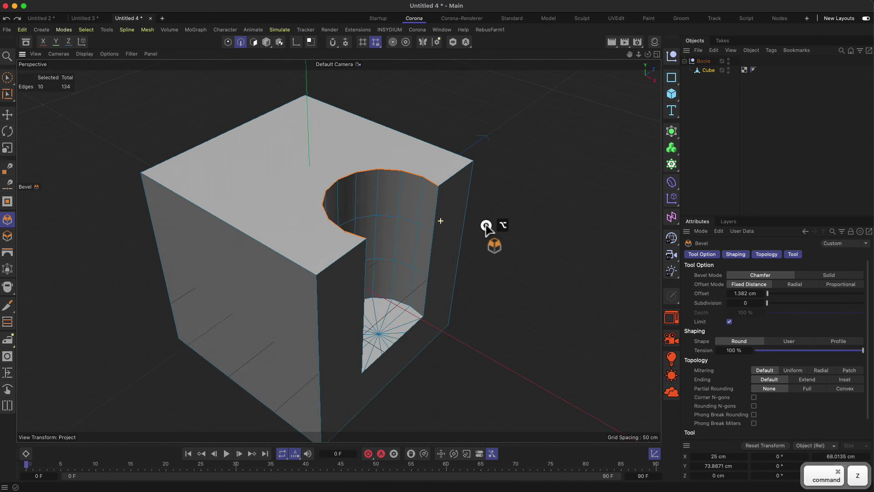
Select all edges of the merged mesh and run Optimize on them.
{"action": "key", "text": "super+a"}
{"action": "right_click", "coordinate": [442, 198]}
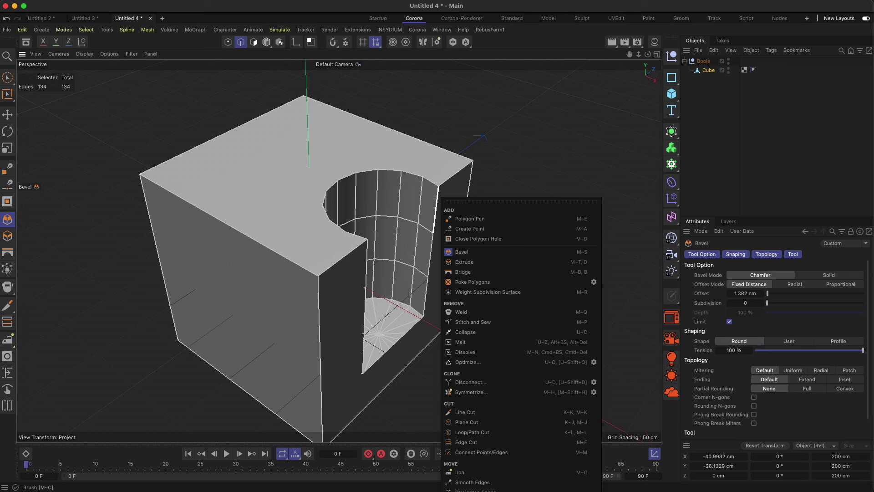
{"action": "left_click", "coordinate": [463, 72]}
{"action": "right_click", "coordinate": [475, 75]}
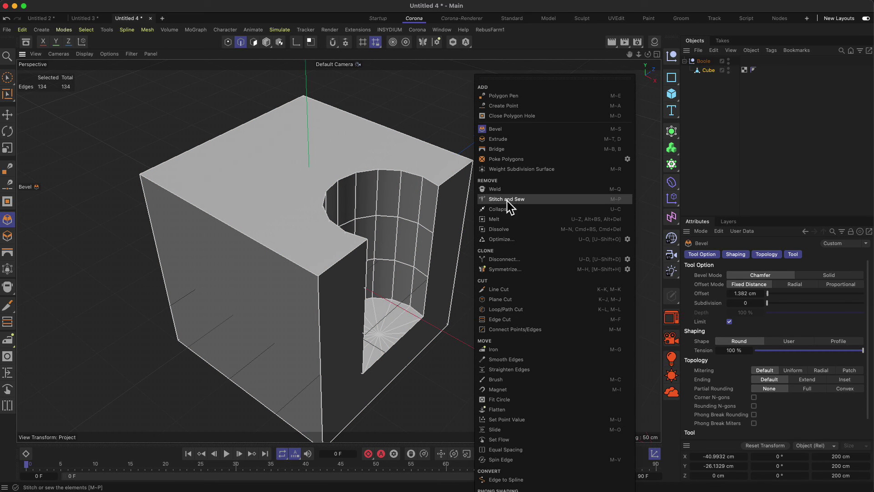
{"action": "left_click", "coordinate": [502, 238]}
Try Loop Selection on the optimized mesh's upper rim and on the edges around the cutout's floor.
{"action": "key", "text": "u"}
{"action": "key", "text": "l"}
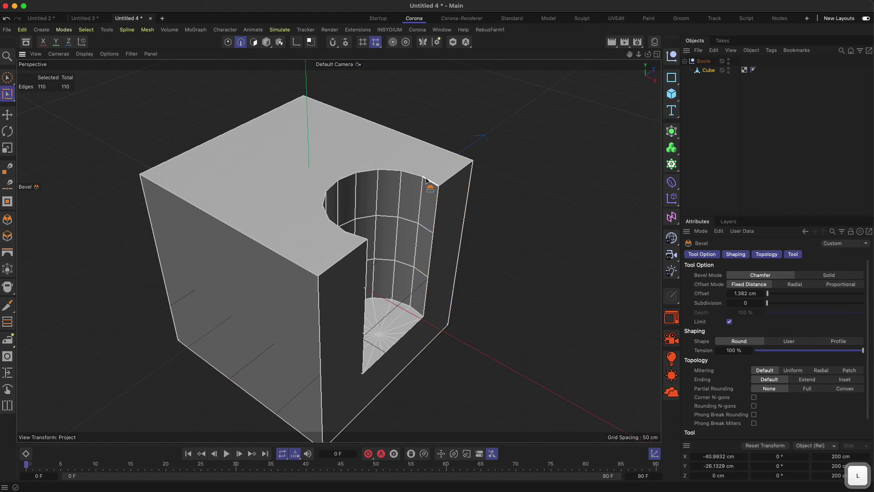
{"action": "left_click", "coordinate": [427, 178]}
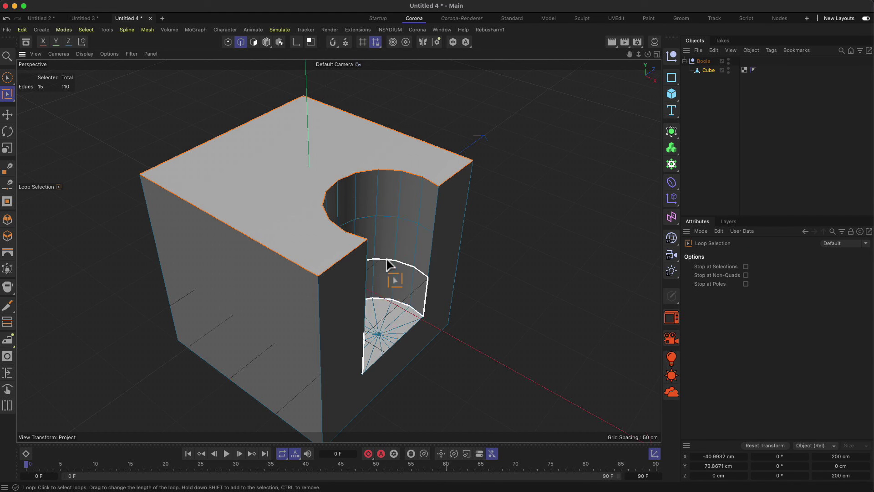
{"action": "left_click", "coordinate": [400, 301]}
{"action": "left_click_drag", "start_coordinate": [400, 299], "coordinate": [384, 263], "text": "alt"}
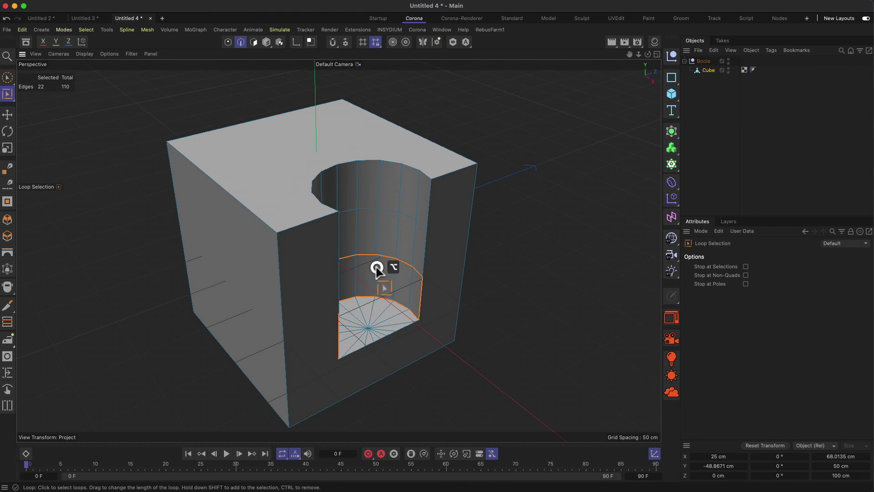
{"action": "left_click", "coordinate": [383, 311]}
Test further edge loops across the cutout's floor spokes, front face and lower wall.
{"action": "left_click_drag", "start_coordinate": [383, 310], "coordinate": [335, 282], "text": "alt"}
{"action": "key", "text": "2"}
{"action": "left_click", "coordinate": [330, 286]}
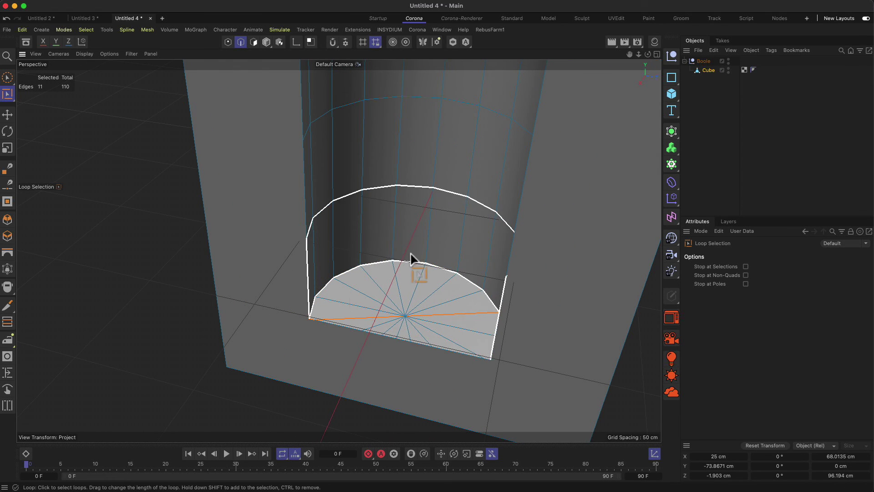
{"action": "left_click", "coordinate": [332, 325]}
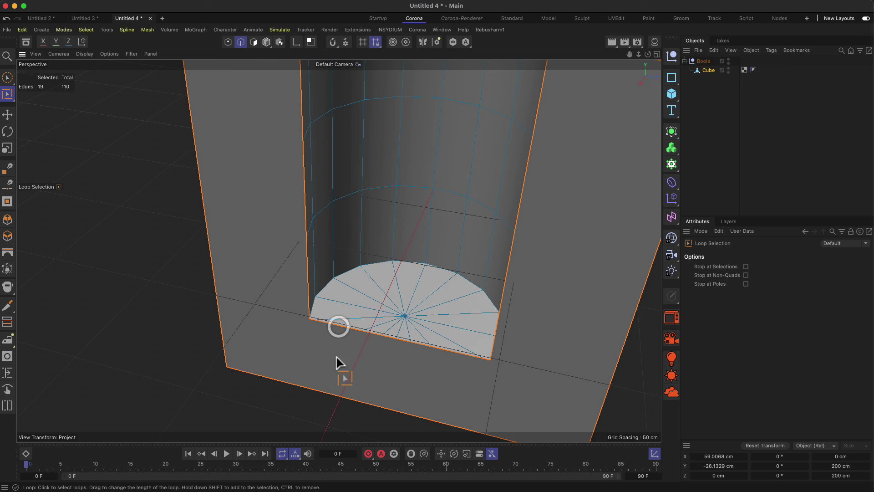
{"action": "left_click_drag", "start_coordinate": [336, 355], "coordinate": [415, 313], "text": "alt"}
{"action": "left_click", "coordinate": [475, 276]}
{"action": "left_click_drag", "start_coordinate": [426, 278], "coordinate": [445, 270], "text": "alt"}
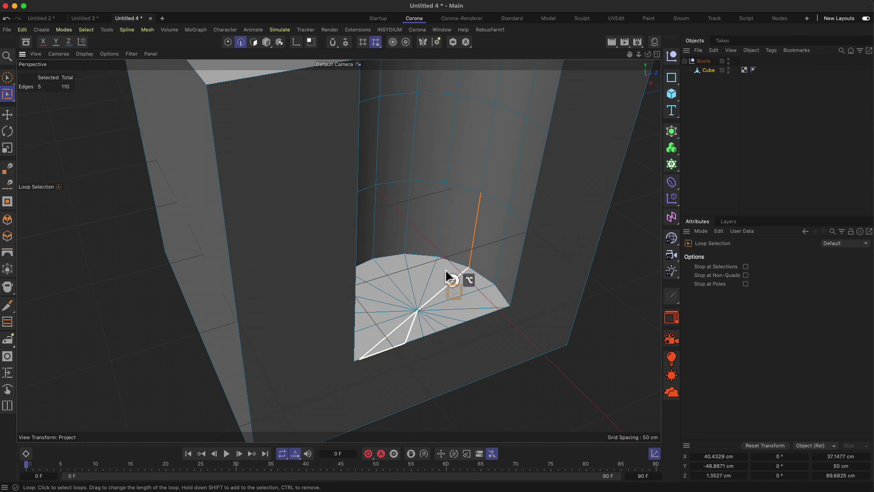
{"action": "key", "text": "2"}
{"action": "left_click_drag", "start_coordinate": [478, 246], "coordinate": [426, 288]}
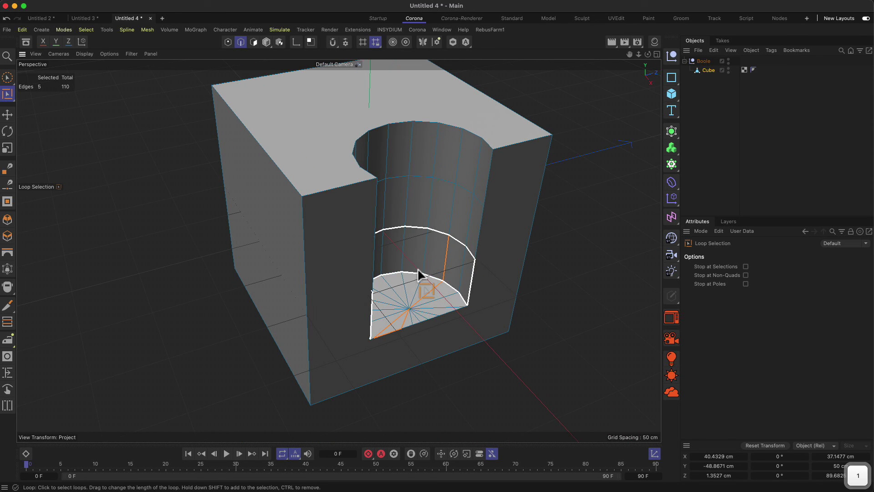
{"action": "left_click", "coordinate": [418, 269]}
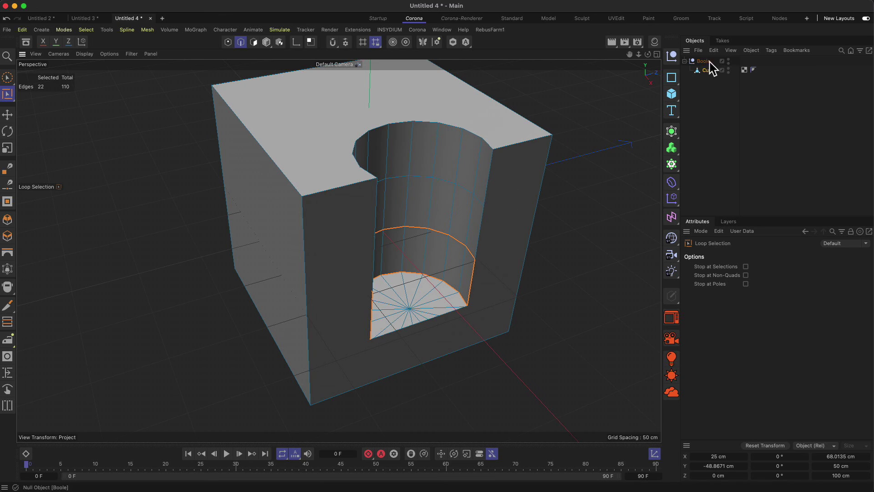
Undo the loop selections, the optimization, the merge and the conversion back to the live Boole with its parametric cube and cylinder.
{"action": "key", "text": "super+z"}
{"action": "key", "text": "super+z"}
{"action": "key", "text": "super+z"}
{"action": "key", "text": "super+z"}
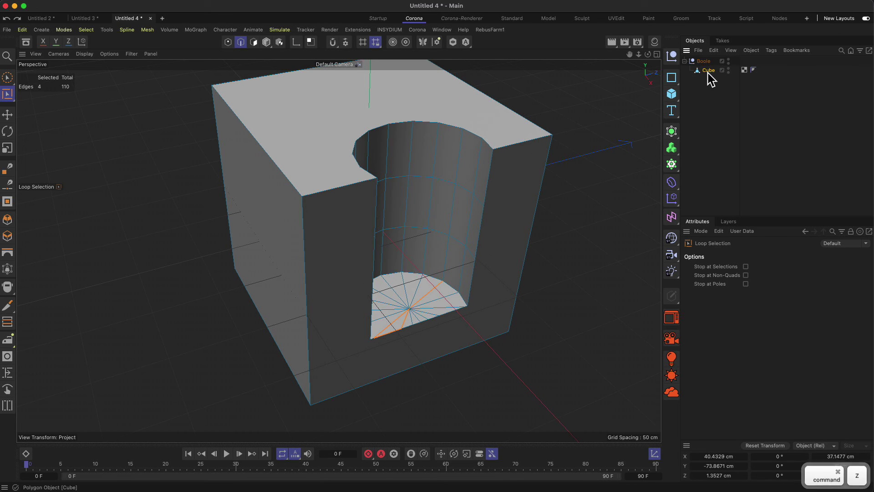
{"action": "key", "text": "super+z"}
{"action": "key", "text": "super+z"}
{"action": "key", "text": "super+z"}
{"action": "key", "text": "super+z"}
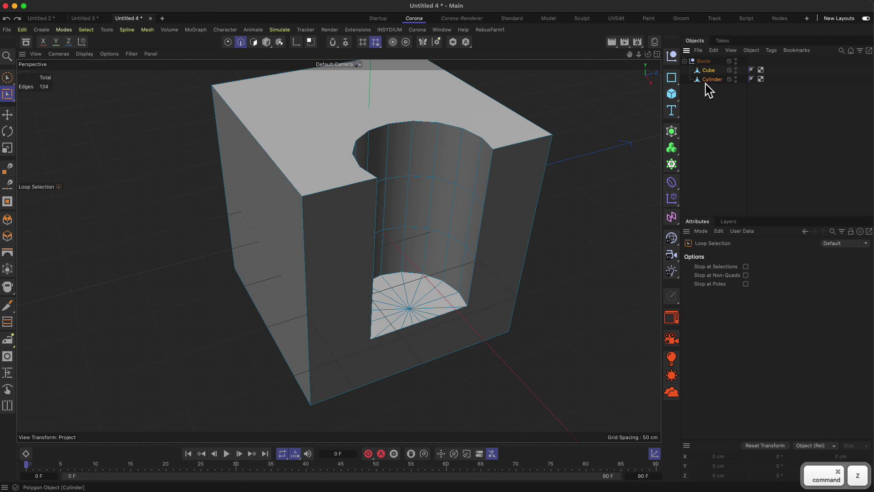
{"action": "key", "text": "super+z"}
Collapse the Boole's hierarchy and add a Bevel deformer to the scene.
{"action": "left_click", "coordinate": [707, 69]}
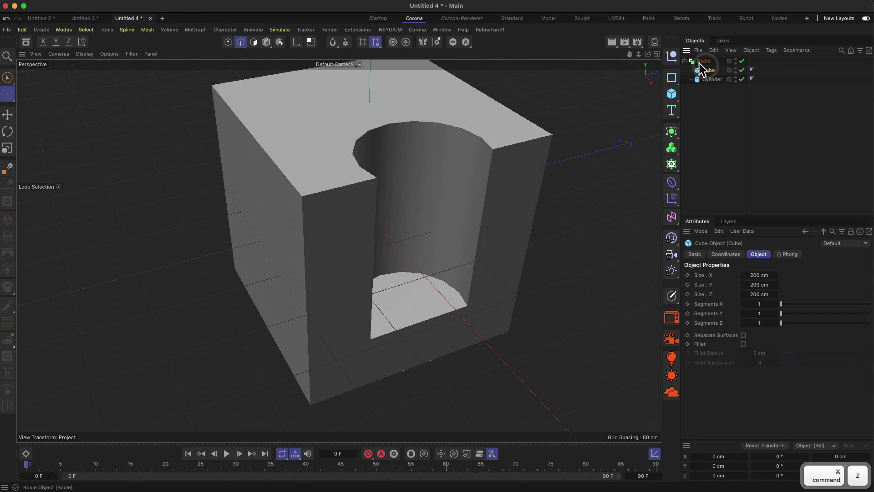
{"action": "left_click", "coordinate": [685, 62]}
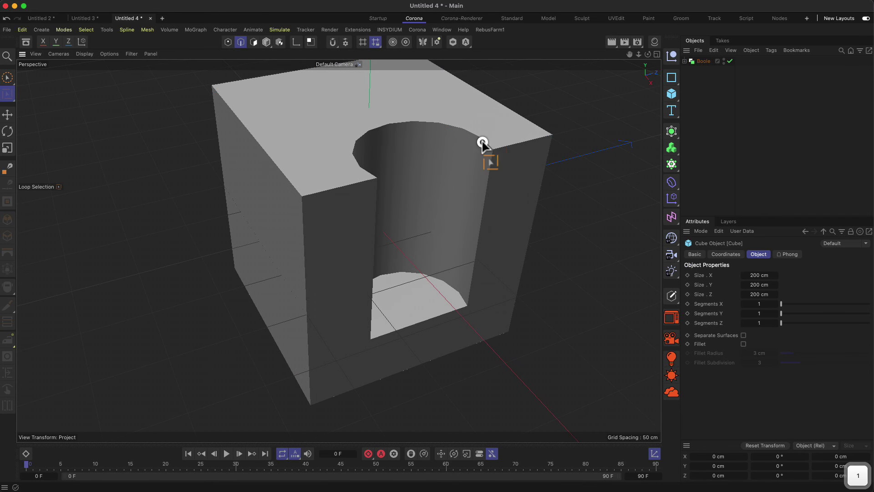
{"action": "middle_click_drag", "start_coordinate": [482, 139], "coordinate": [442, 152], "text": "alt"}
{"action": "left_click", "coordinate": [673, 198]}
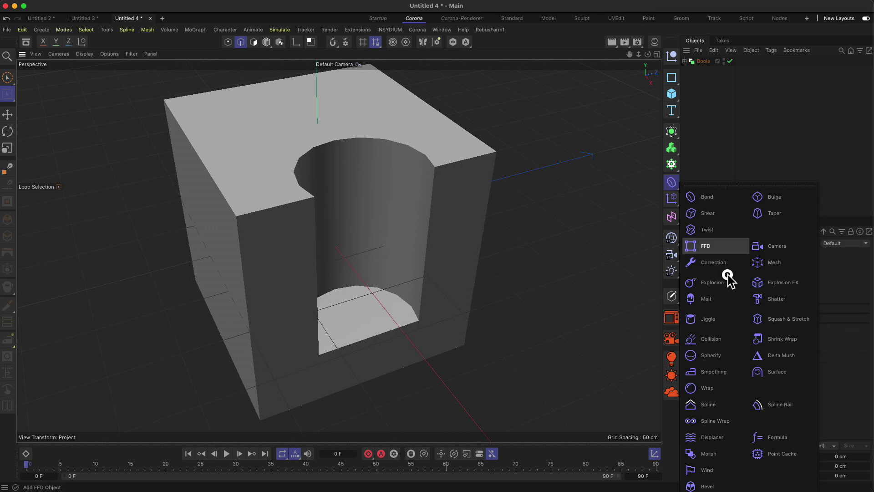
{"action": "left_click", "coordinate": [722, 477]}
Group the Bevel deformer and the Boole under a null and expand the group.
{"action": "left_click_drag", "start_coordinate": [718, 82], "coordinate": [686, 59]}
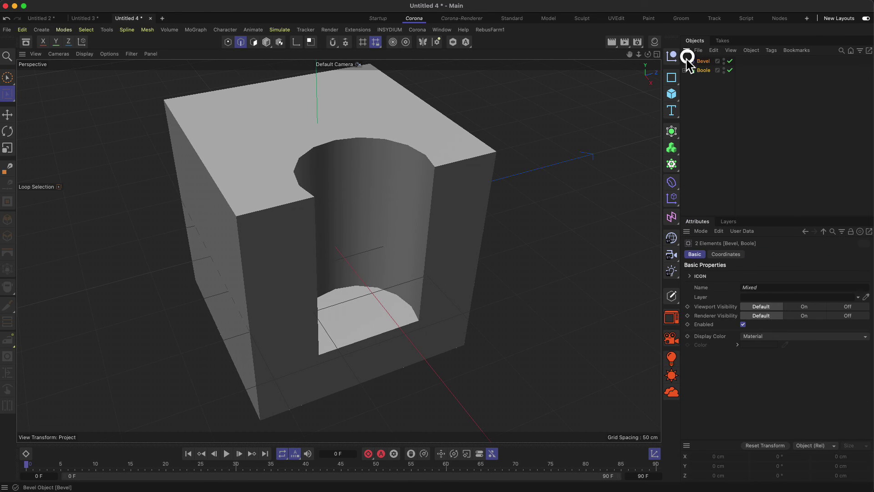
{"action": "key", "text": "alt+g"}
{"action": "left_click", "coordinate": [684, 61]}
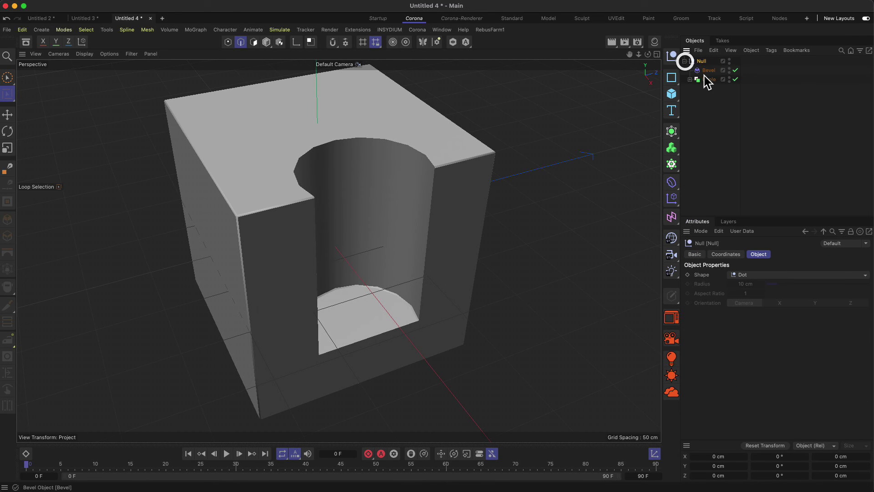
Place the Boole above the Bevel deformer inside the null and select the Boole.
{"action": "left_click", "coordinate": [708, 84]}
{"action": "left_click_drag", "start_coordinate": [718, 80], "coordinate": [706, 72]}
{"action": "left_click", "coordinate": [708, 70]}
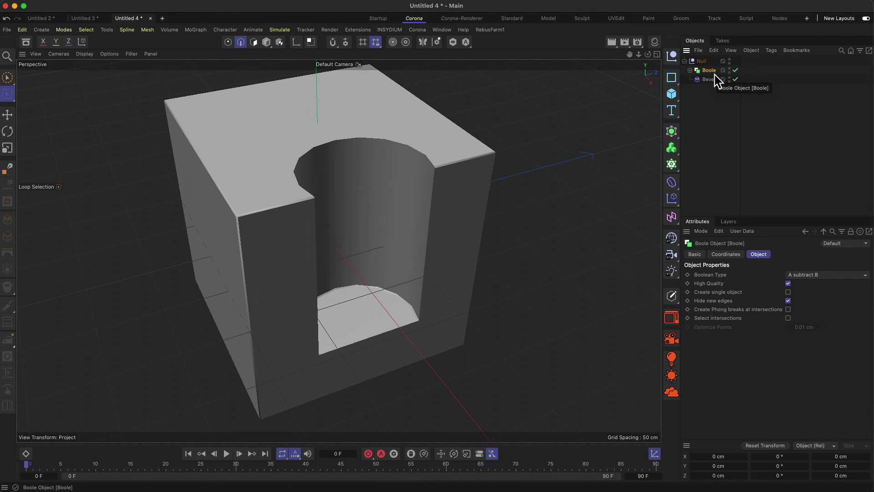
Enable Create single object on the Boole and set the Bevel deformer's subdivision to 3.
{"action": "left_click", "coordinate": [788, 292]}
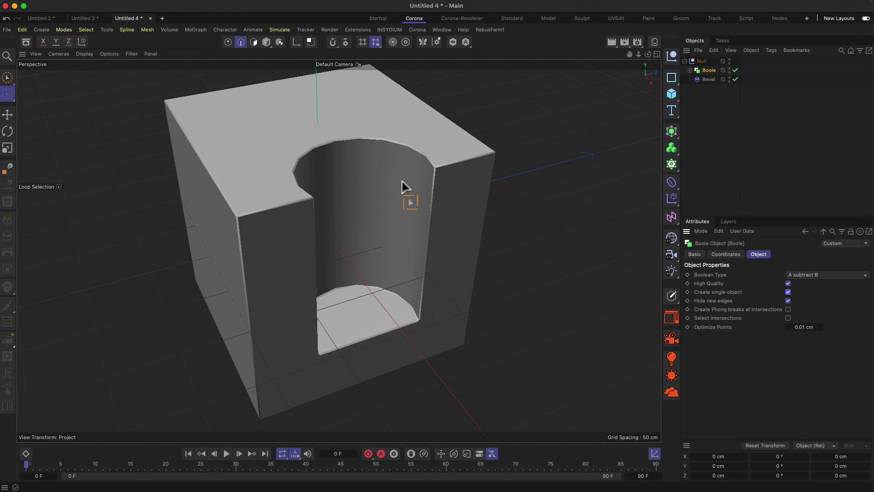
{"action": "left_click", "coordinate": [706, 80]}
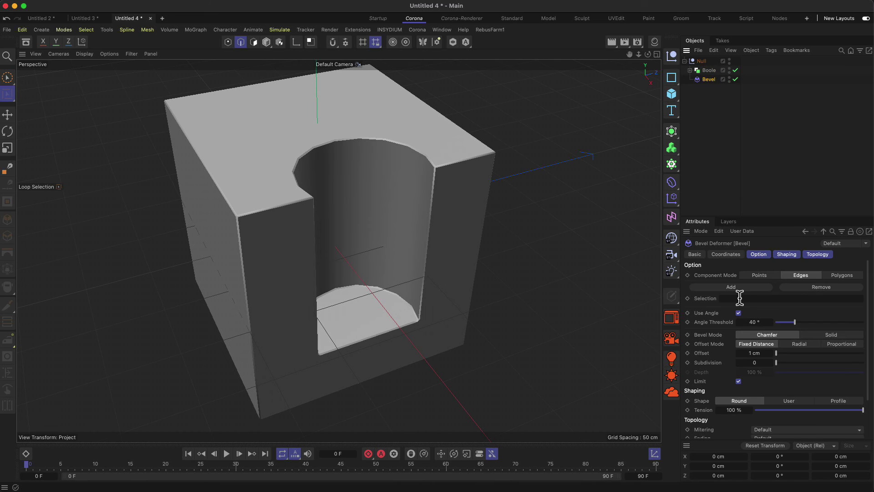
{"action": "left_click", "coordinate": [771, 363]}
{"action": "left_click", "coordinate": [771, 363]}
{"action": "left_click", "coordinate": [771, 362]}
{"action": "left_click_drag", "start_coordinate": [412, 300], "coordinate": [302, 269], "text": "alt"}
{"action": "key", "text": "2"}
{"action": "left_click_drag", "start_coordinate": [304, 307], "coordinate": [377, 264]}
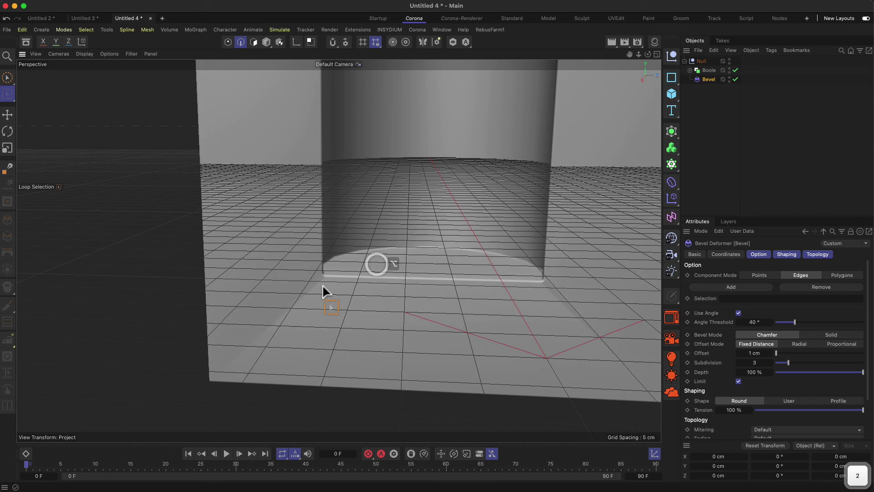
{"action": "left_click_drag", "start_coordinate": [322, 285], "coordinate": [339, 318], "text": "alt"}
{"action": "key", "text": "2"}
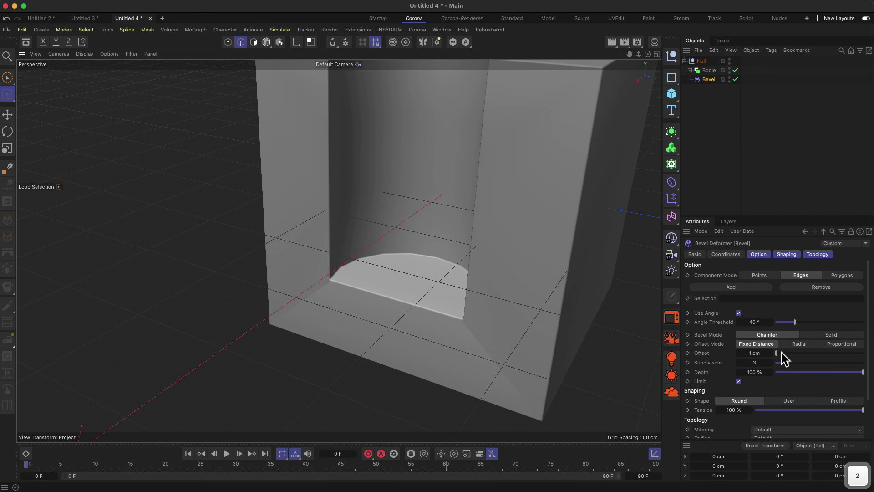
Set the Bevel deformer's offset to 16 cm and examine the rounded edges around the cut.
{"action": "left_click_drag", "start_coordinate": [781, 353], "coordinate": [790, 354]}
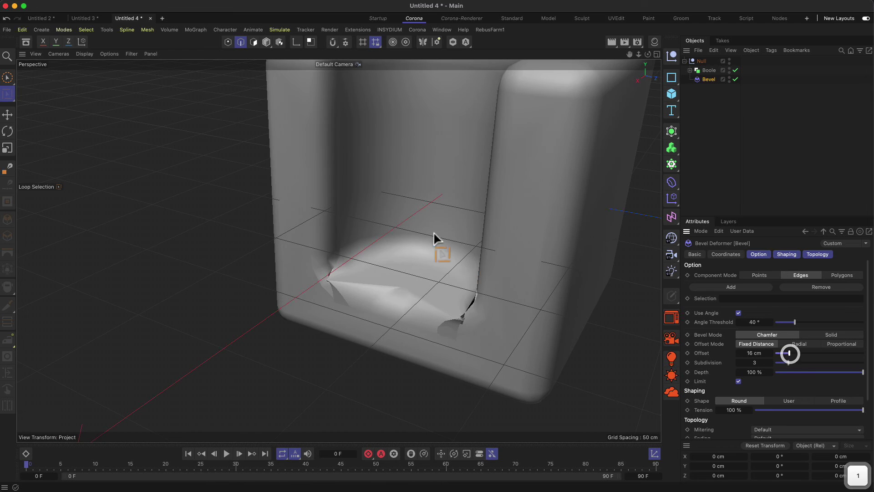
{"action": "left_click_drag", "start_coordinate": [433, 233], "coordinate": [409, 276]}
{"action": "key", "text": "2"}
{"action": "left_click_drag", "start_coordinate": [464, 261], "coordinate": [463, 287]}
{"action": "left_click_drag", "start_coordinate": [394, 245], "coordinate": [372, 242], "text": "alt"}
{"action": "key", "text": "1"}
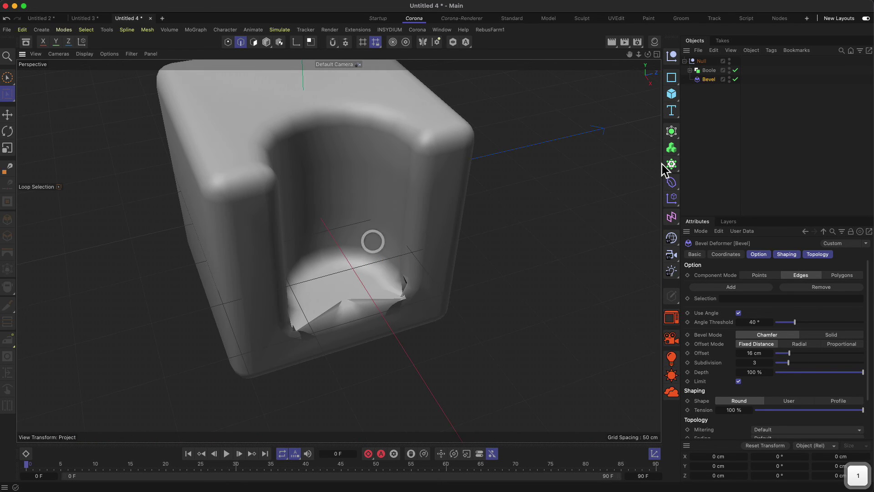
Delete the Bevel deformer and select the Boole.
{"action": "key", "text": "Delete"}
{"action": "left_click", "coordinate": [709, 70]}
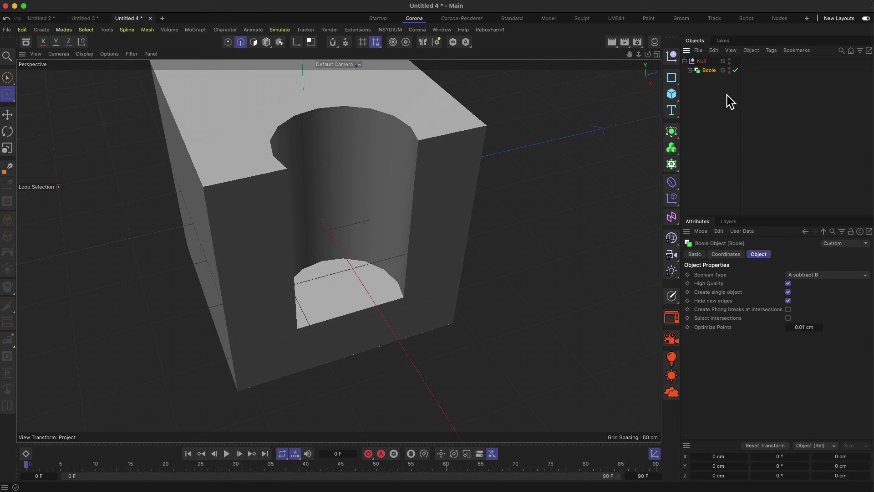
Convert the Boole into an editable polygon object and loop-select the curved edges around the floor of the cut.
{"action": "key", "text": "c"}
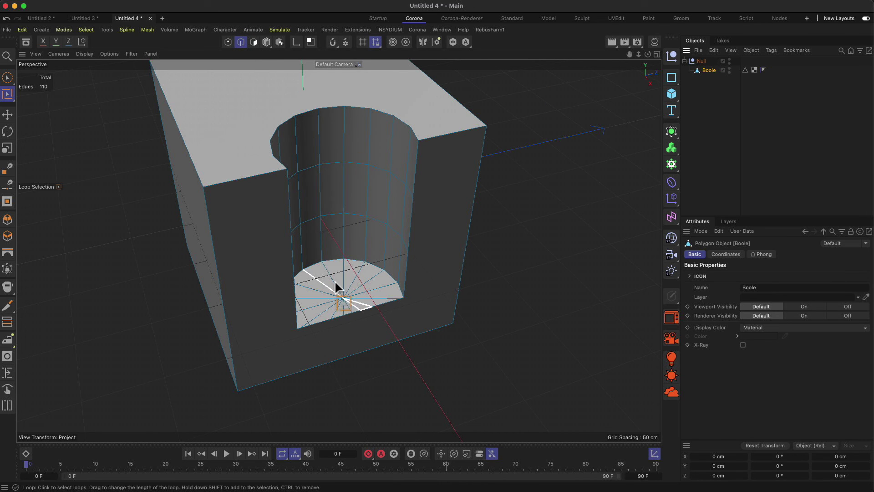
{"action": "key", "text": "e"}
{"action": "left_click", "coordinate": [402, 293]}
{"action": "left_click_drag", "start_coordinate": [364, 253], "coordinate": [301, 244], "text": "alt"}
{"action": "key", "text": "2"}
{"action": "left_click_drag", "start_coordinate": [302, 245], "coordinate": [316, 228]}
{"action": "double_click", "coordinate": [242, 295]}
{"action": "left_click_drag", "start_coordinate": [360, 245], "coordinate": [414, 243], "text": "alt"}
Bevel the selected floor edges of the cut with an offset of about 7 cm.
{"action": "key", "text": "m"}
{"action": "key", "text": "s"}
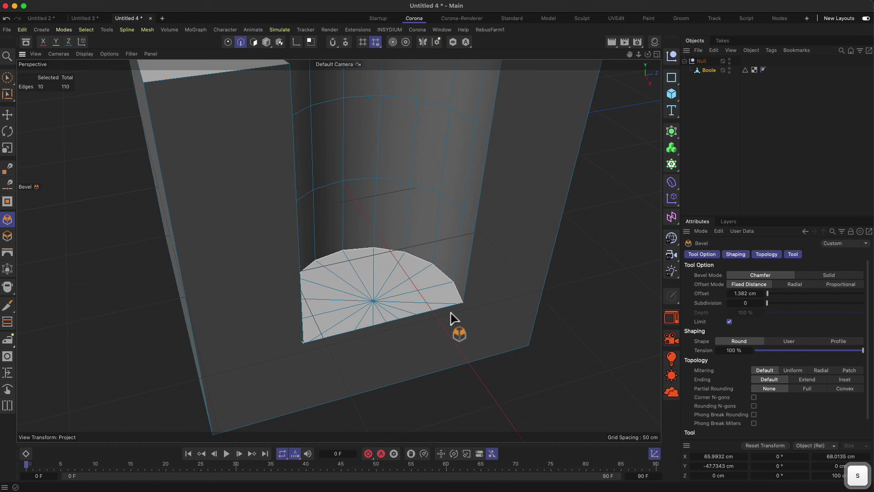
{"action": "left_click_drag", "start_coordinate": [453, 321], "coordinate": [204, 299]}
{"action": "left_click_drag", "start_coordinate": [457, 305], "coordinate": [430, 304], "text": "alt"}
{"action": "key", "text": "2"}
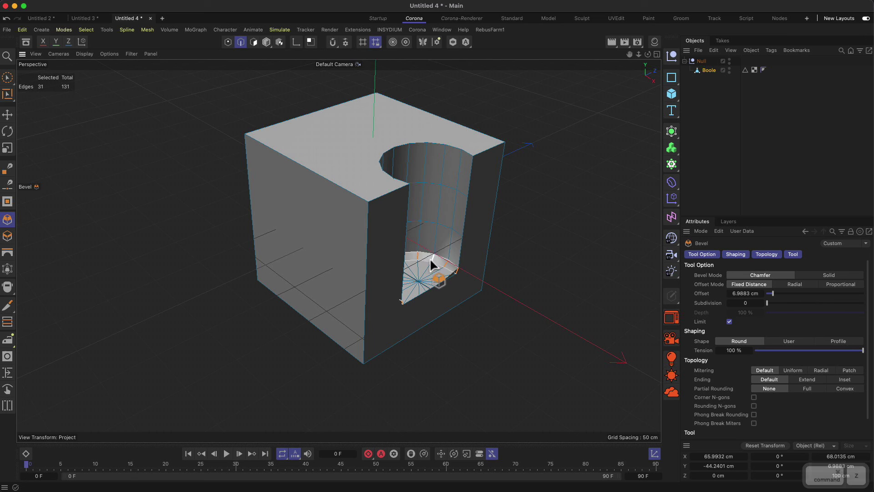
Undo the edge bevel, the edge selection and the conversion back to the live Boole.
{"action": "key", "text": "super+z"}
{"action": "left_click_drag", "start_coordinate": [464, 248], "coordinate": [419, 220], "text": "alt"}
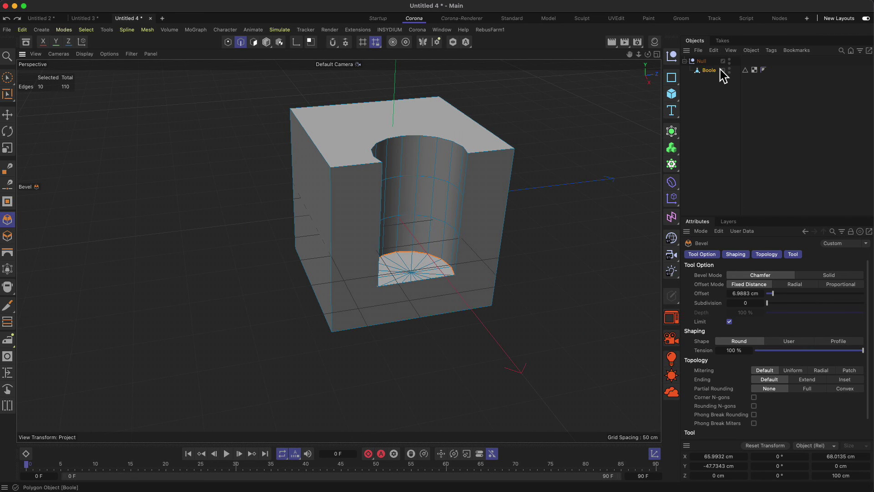
{"action": "key", "text": "super+z"}
{"action": "key", "text": "super+z"}
Expand the Boole and set the Cube's segments to 5 in X, 3 in Y and 5 in Z.
{"action": "left_click", "coordinate": [690, 71]}
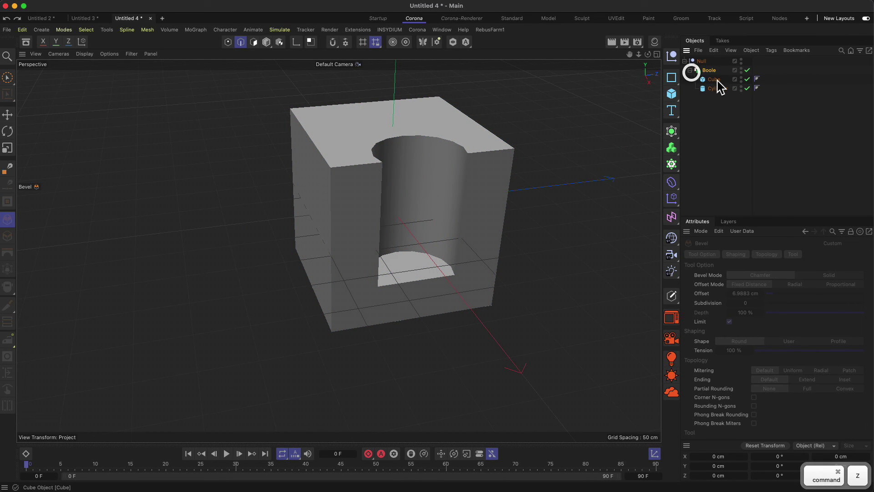
{"action": "left_click", "coordinate": [714, 80]}
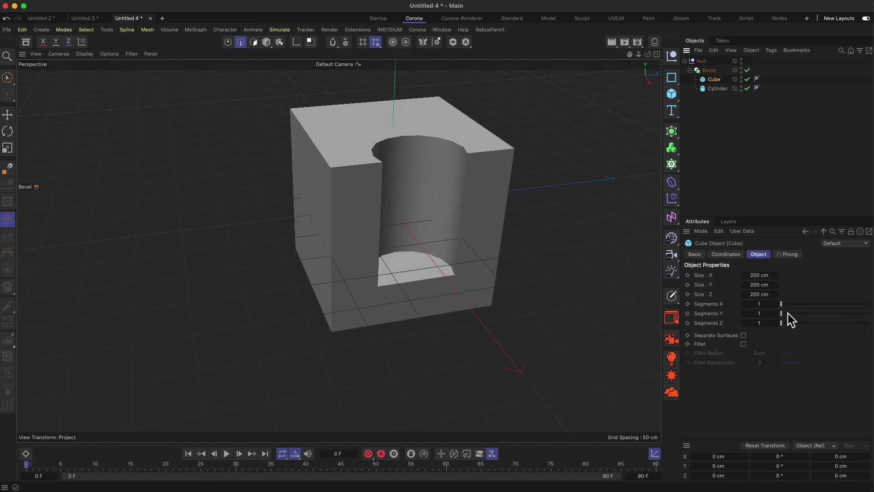
{"action": "left_click_drag", "start_coordinate": [792, 322], "coordinate": [799, 323]}
{"action": "key", "text": "1"}
{"action": "left_click_drag", "start_coordinate": [515, 195], "coordinate": [437, 197]}
{"action": "left_click_drag", "start_coordinate": [389, 171], "coordinate": [368, 190]}
Add a Remesh generator inside the null and make the Boole its child.
{"action": "left_click", "coordinate": [716, 91]}
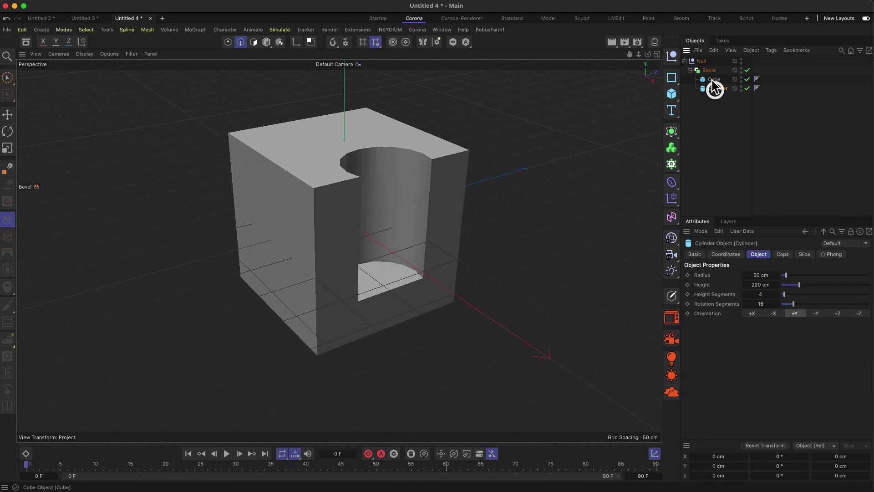
{"action": "left_click", "coordinate": [717, 71]}
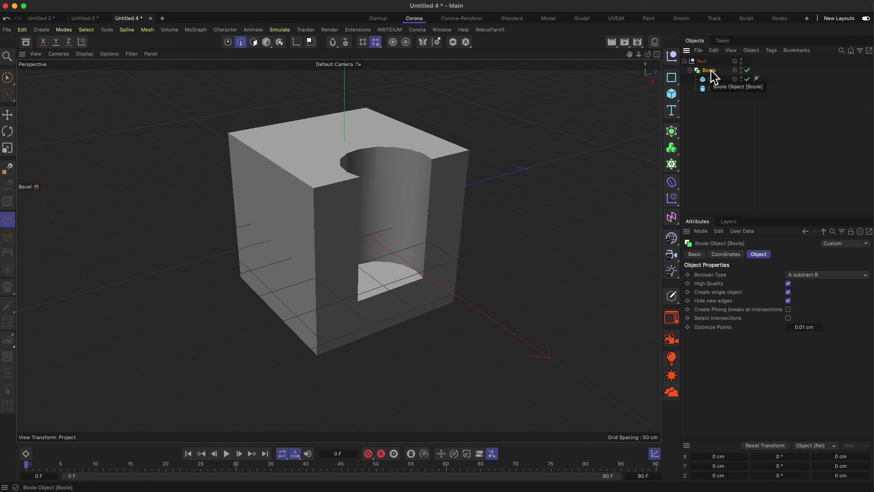
{"action": "key", "text": "e"}
{"action": "left_click", "coordinate": [710, 71]}
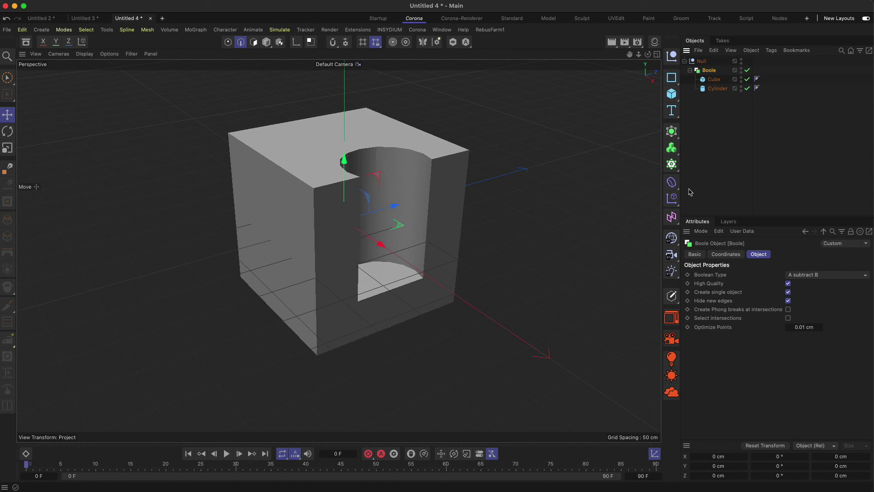
{"action": "left_click", "coordinate": [672, 132]}
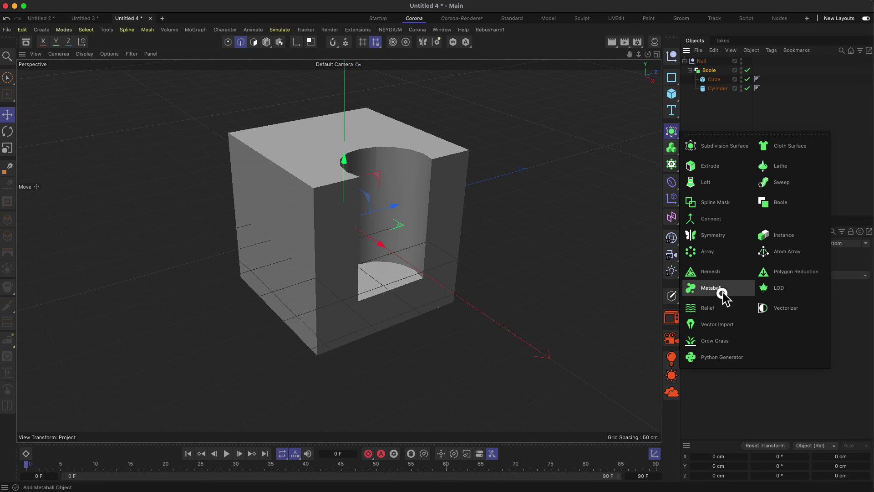
{"action": "left_click", "coordinate": [711, 273]}
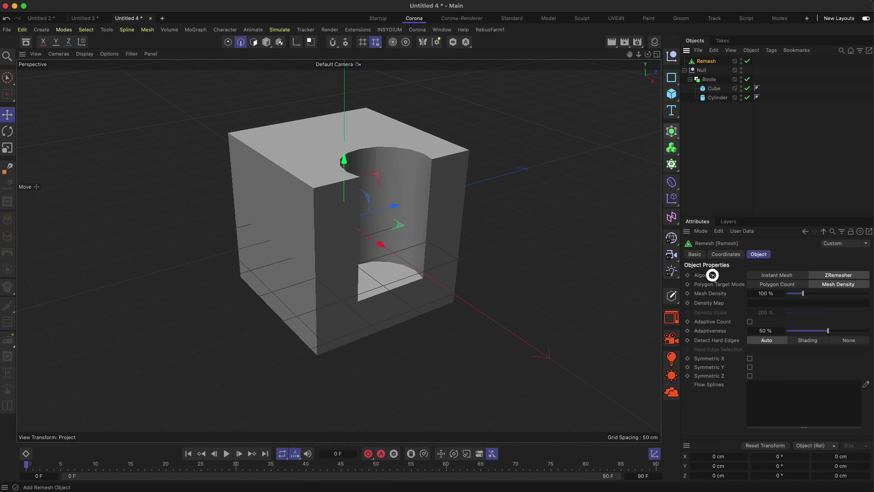
{"action": "left_click_drag", "start_coordinate": [706, 60], "coordinate": [708, 79]}
{"action": "left_click", "coordinate": [714, 79]}
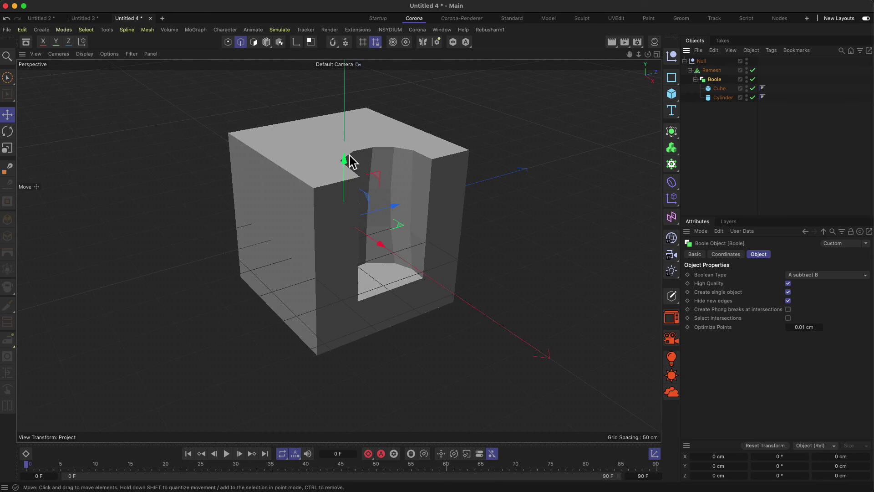
Switch the viewport to a shaded display with wireframe lines.
{"action": "left_click", "coordinate": [85, 54]}
{"action": "left_click", "coordinate": [95, 91]}
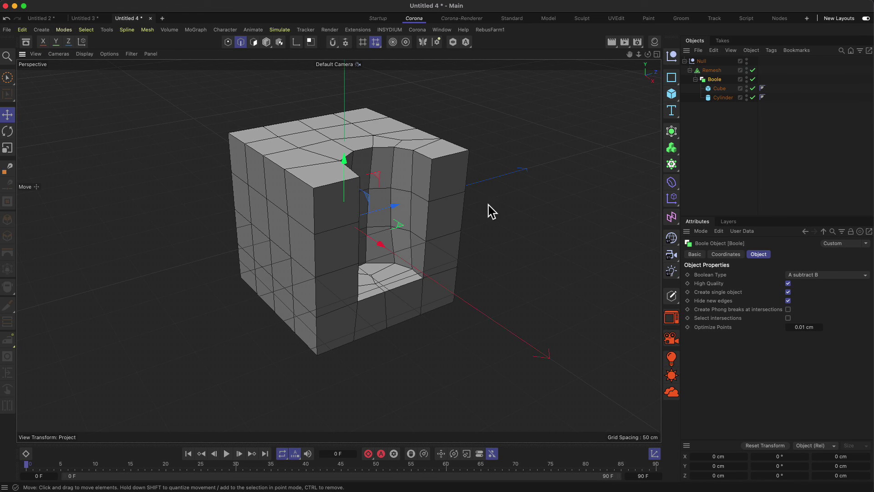
{"action": "mouse_move", "coordinate": [488, 207]}
{"action": "left_mouse_down", "text": "alt"}
{"action": "mouse_move", "coordinate": [335, 191]}
{"action": "mouse_move", "coordinate": [422, 200]}
{"action": "mouse_move", "coordinate": [366, 188]}
{"action": "mouse_move", "coordinate": [371, 128]}
{"action": "mouse_move", "coordinate": [337, 121]}
{"action": "left_mouse_up", "text": "alt"}
Disable the Remesh generator and examine the Boole's original edges around the upper rim of the hole.
{"action": "left_click", "coordinate": [752, 70]}
{"action": "key", "text": "2"}
{"action": "left_click_drag", "start_coordinate": [319, 136], "coordinate": [296, 138], "text": "alt"}
{"action": "key", "text": "2"}
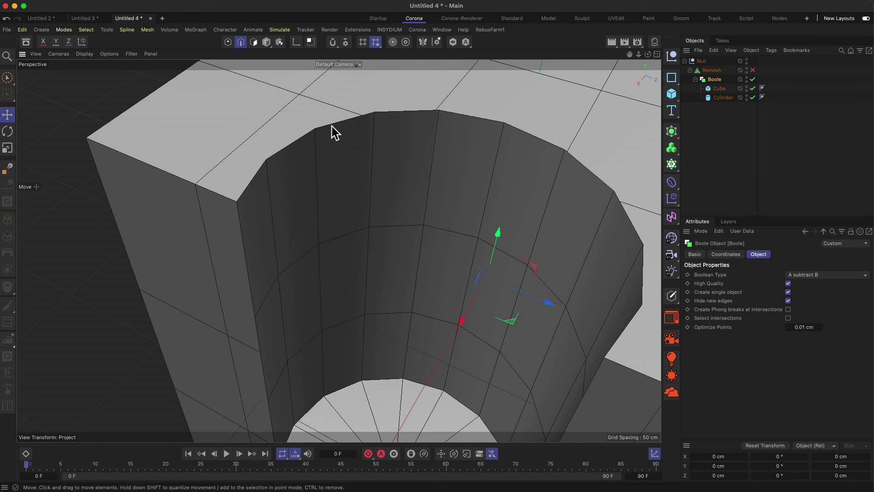
{"action": "left_click_drag", "start_coordinate": [266, 165], "coordinate": [272, 126], "text": "alt"}
{"action": "key", "text": "2"}
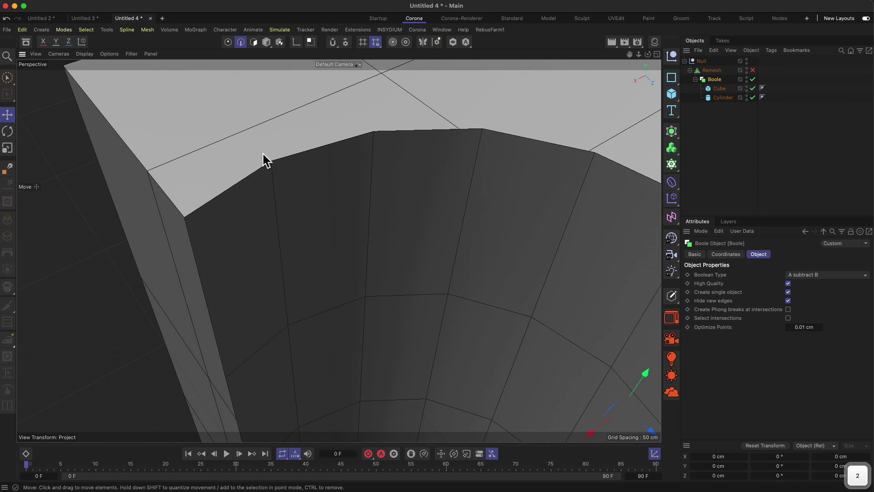
{"action": "key", "text": "2"}
{"action": "left_click_drag", "start_coordinate": [338, 148], "coordinate": [330, 199]}
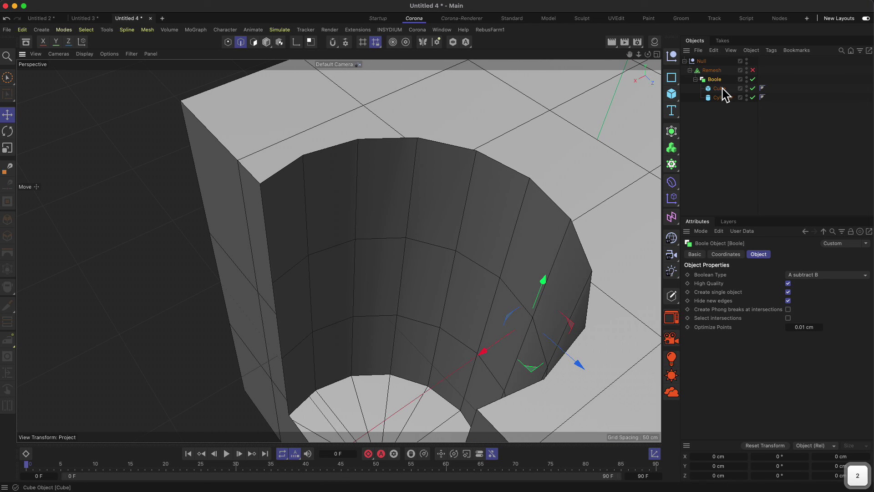
Raise the Cube's X segments to 11 and examine how the edges meet the hole's rim.
{"action": "left_click", "coordinate": [722, 88]}
{"action": "left_click_drag", "start_coordinate": [799, 303], "coordinate": [828, 301]}
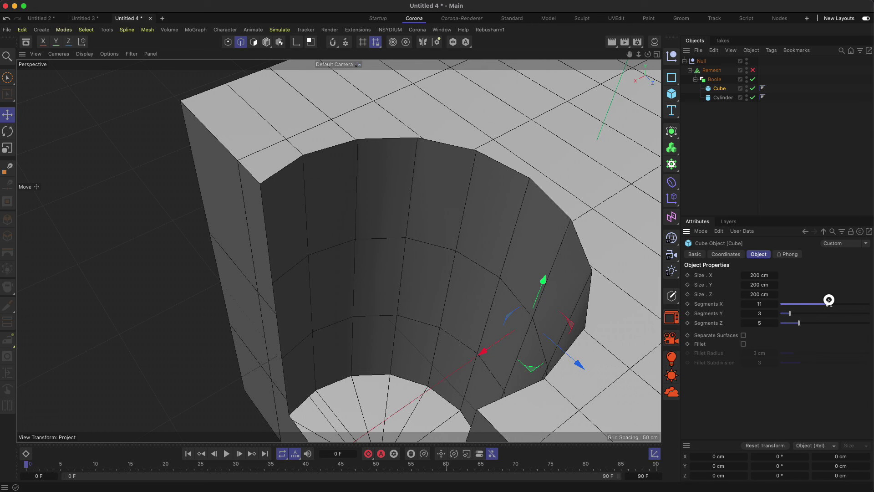
{"action": "left_click_drag", "start_coordinate": [418, 142], "coordinate": [430, 159], "text": "alt"}
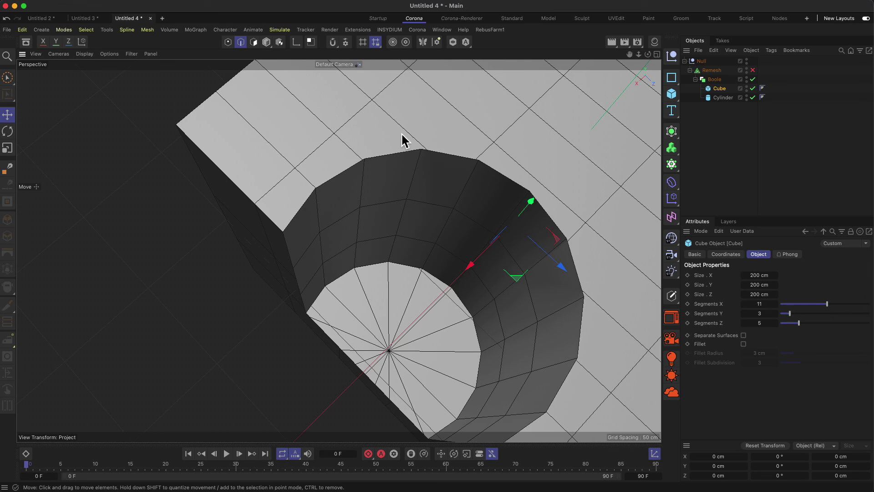
{"action": "left_click_drag", "start_coordinate": [462, 207], "coordinate": [478, 173], "text": "alt"}
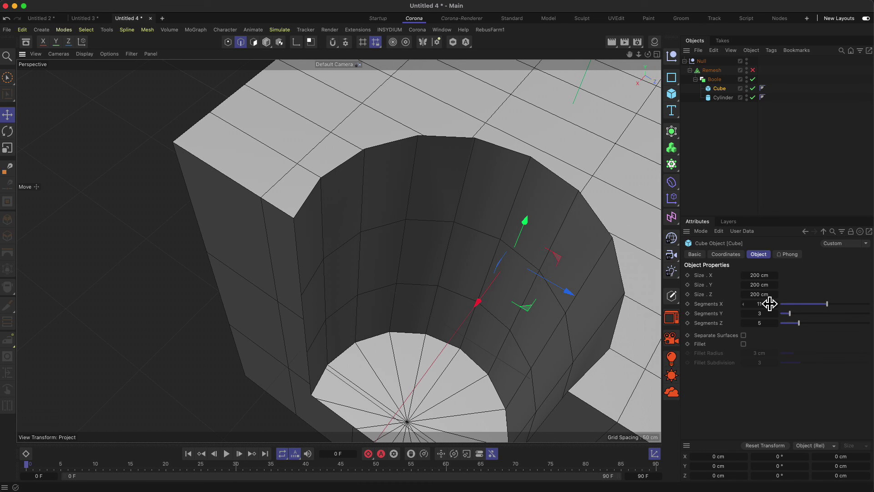
Set the Cube's X segments to 5 and re-enable the Remesh generator.
{"action": "type", "text": "5"}
{"action": "key", "text": "Return"}
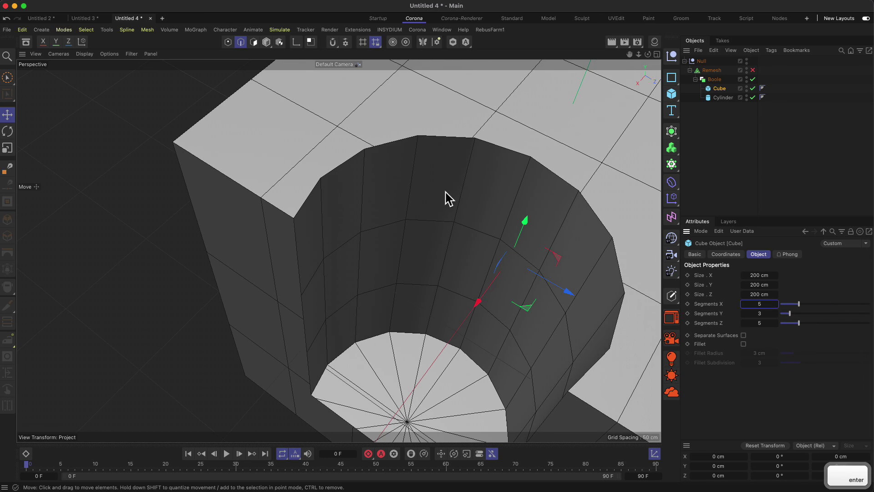
{"action": "left_click_drag", "start_coordinate": [500, 232], "coordinate": [341, 219], "text": "alt"}
{"action": "left_click", "coordinate": [753, 70]}
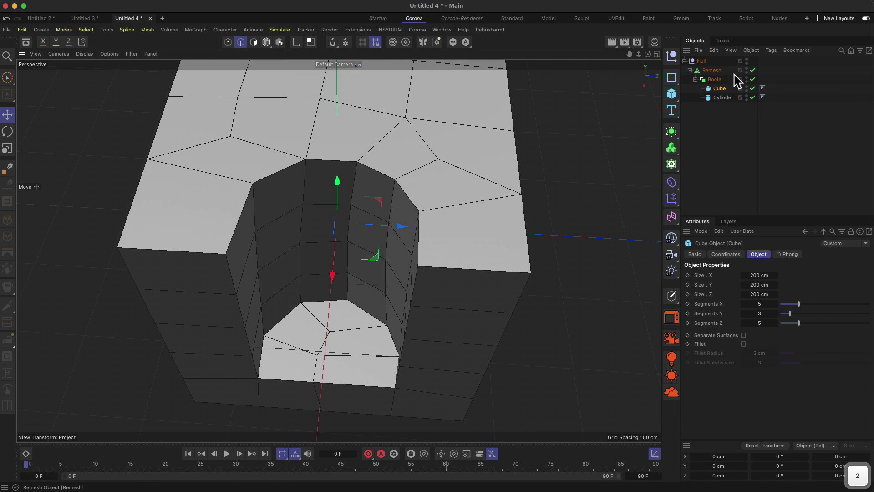
{"action": "left_click_drag", "start_coordinate": [413, 204], "coordinate": [444, 199], "text": "alt"}
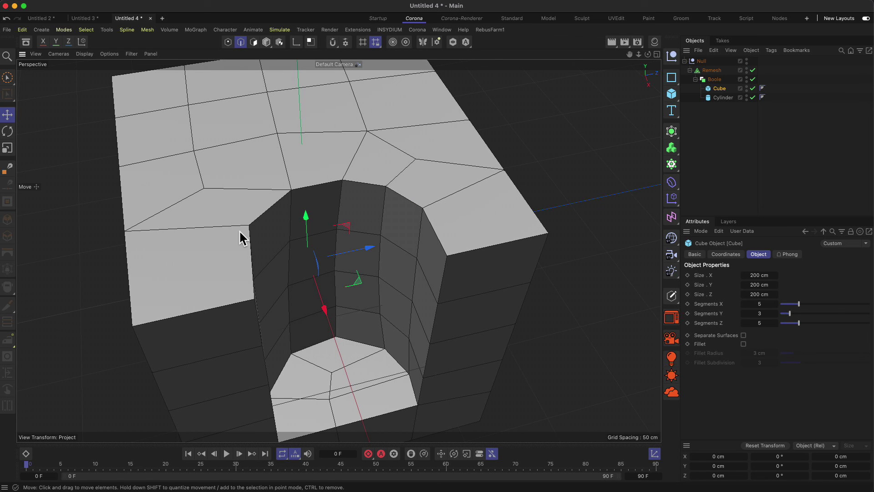
{"action": "left_click_drag", "start_coordinate": [188, 255], "coordinate": [172, 307], "text": "alt"}
{"action": "left_click_drag", "start_coordinate": [273, 211], "coordinate": [309, 199], "text": "alt"}
Try a lower mesh density on the Remesh generator and set it back to 100%.
{"action": "left_click", "coordinate": [716, 71]}
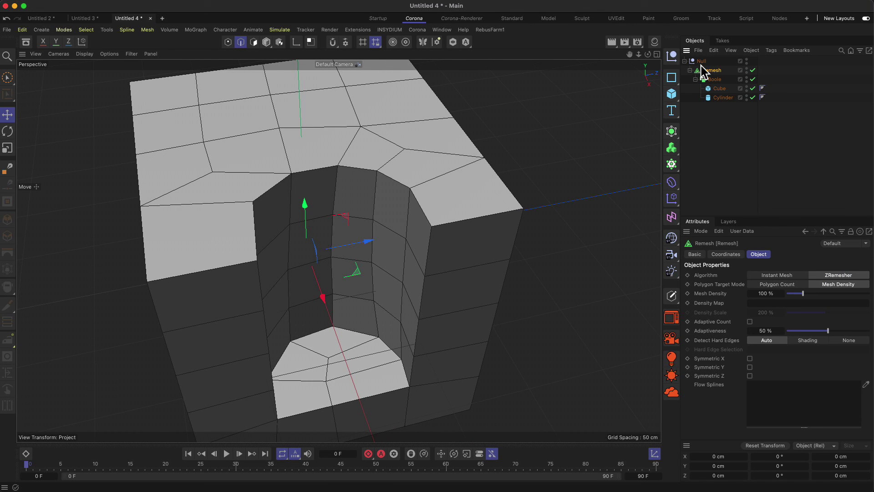
{"action": "left_click_drag", "start_coordinate": [767, 292], "coordinate": [769, 293]}
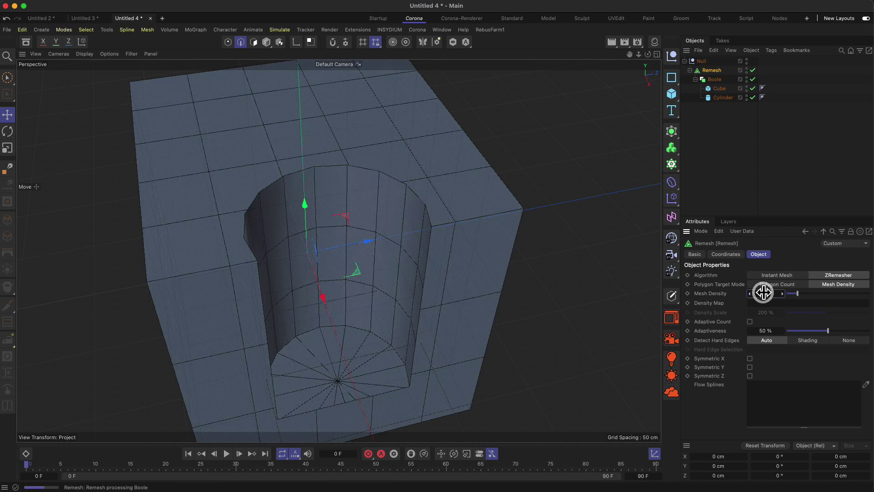
{"action": "left_click_drag", "start_coordinate": [412, 279], "coordinate": [560, 302], "text": "alt"}
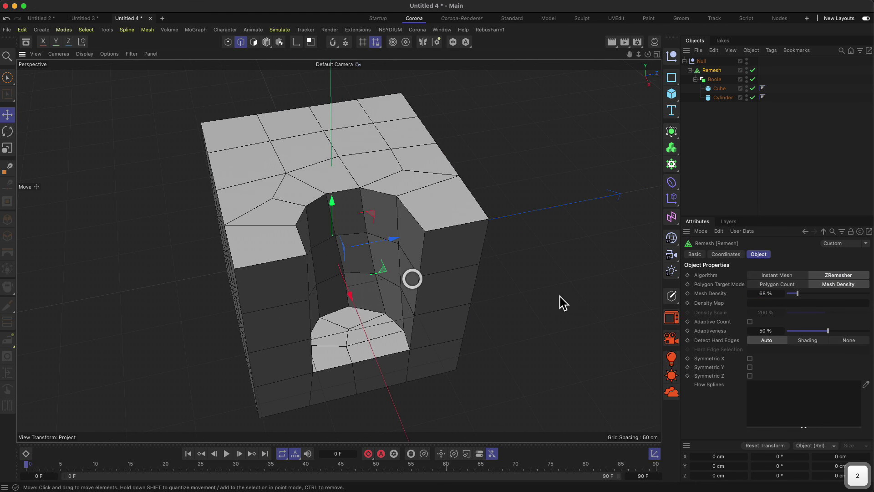
{"action": "left_click", "coordinate": [766, 294]}
{"action": "type", "text": "100"}
{"action": "key", "text": "Return"}
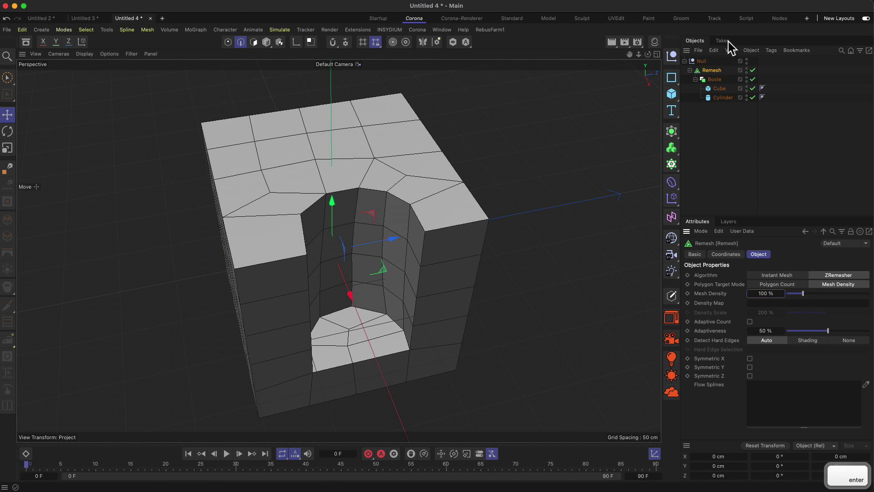
Set the Cube's Y segments to 5.
{"action": "left_click", "coordinate": [719, 90]}
{"action": "left_click", "coordinate": [719, 90]}
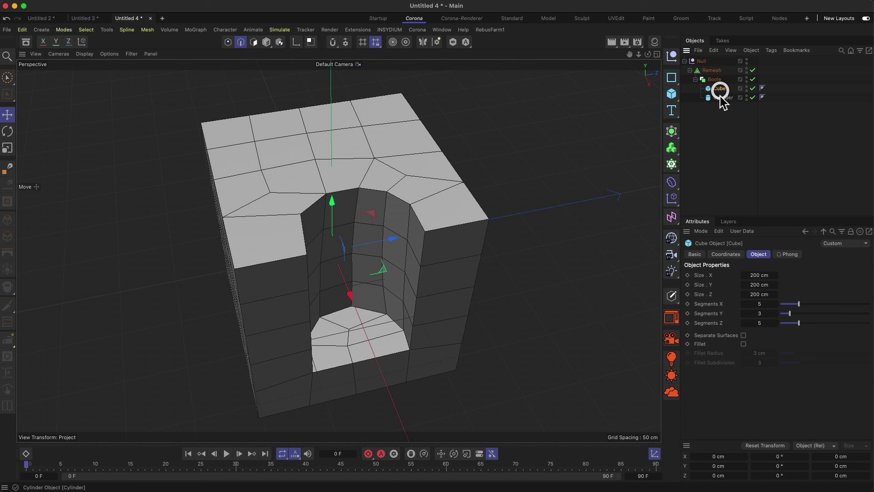
{"action": "left_click", "coordinate": [764, 315]}
{"action": "type", "text": "5"}
{"action": "key", "text": "Tab"}
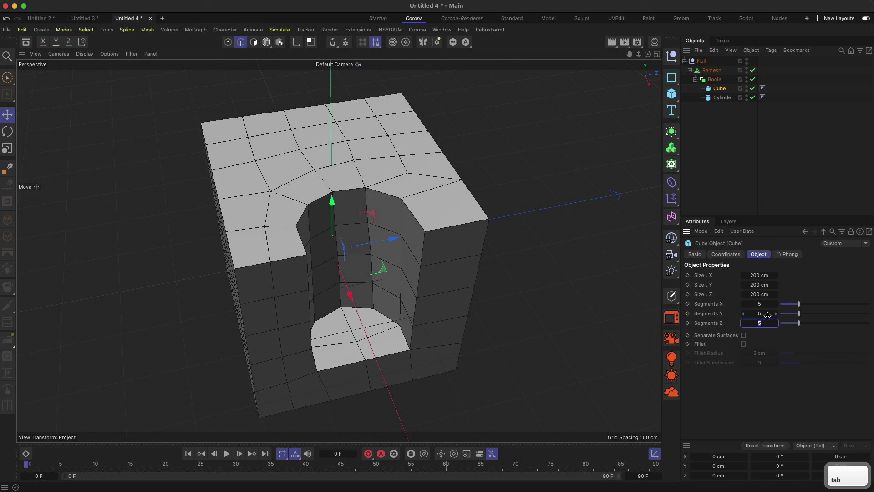
Set the Remesh generator's mesh density to 5000%.
{"action": "left_click", "coordinate": [714, 70]}
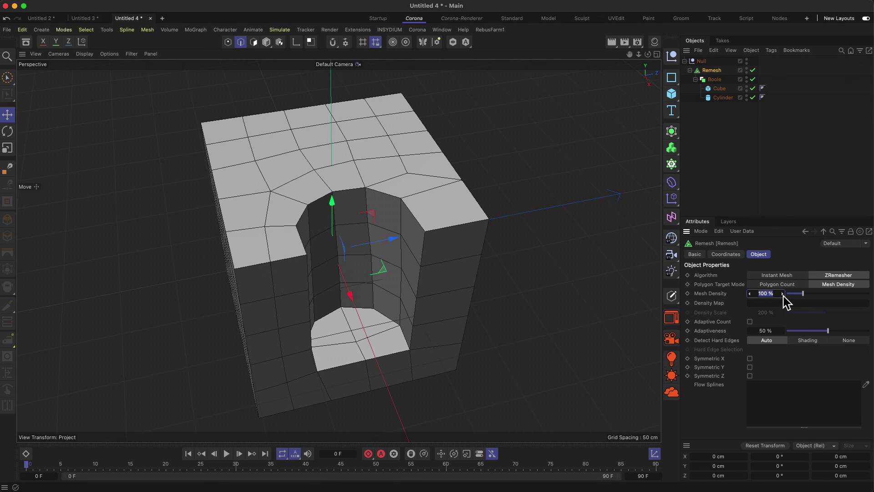
{"action": "type", "text": "50"}
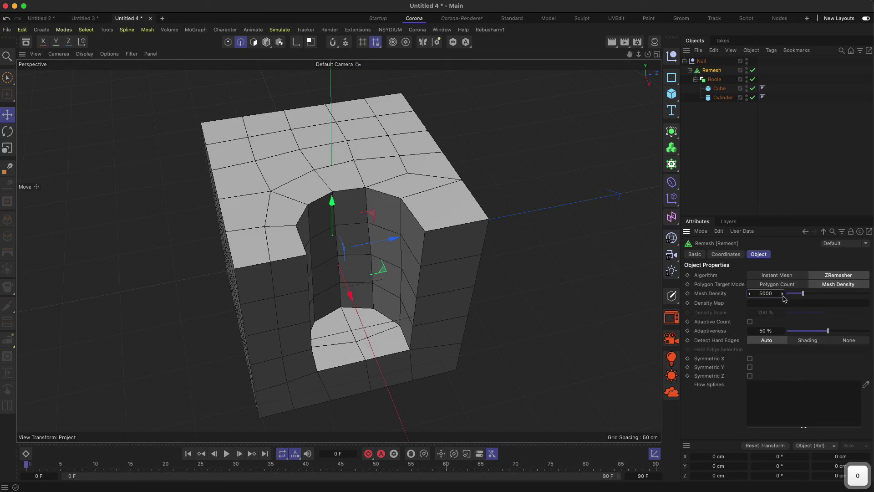
{"action": "type", "text": "00"}
{"action": "key", "text": "Return"}
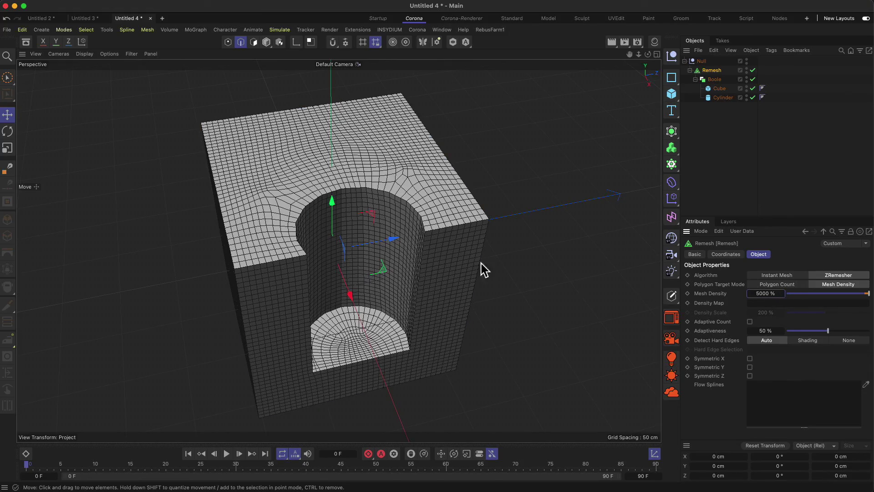
Set the Cylinder's rotation segments to 32 for a rounder hole.
{"action": "left_click_drag", "start_coordinate": [482, 269], "coordinate": [483, 235], "text": "alt"}
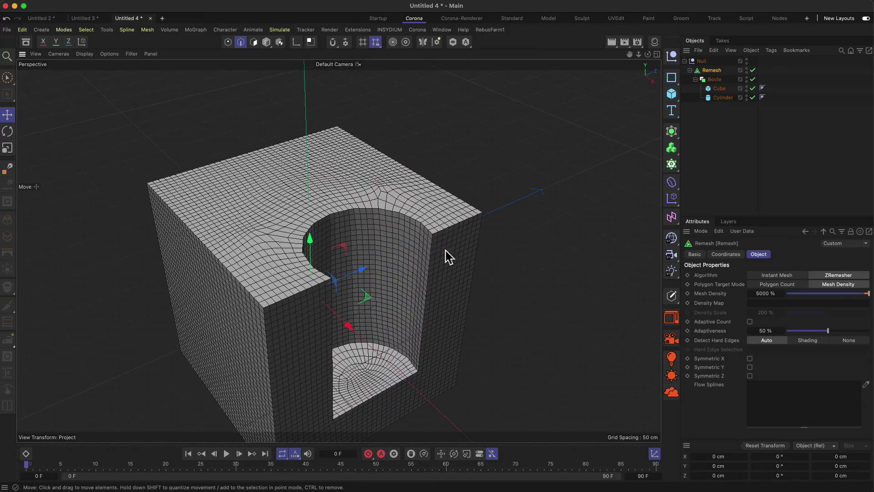
{"action": "key", "text": "2"}
{"action": "left_click_drag", "start_coordinate": [349, 211], "coordinate": [365, 201]}
{"action": "left_click_drag", "start_coordinate": [282, 273], "coordinate": [267, 258]}
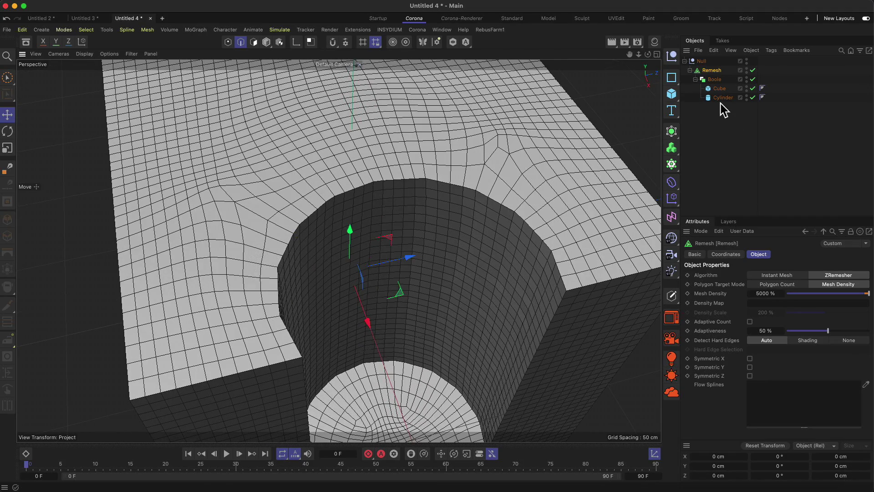
{"action": "left_click", "coordinate": [720, 101]}
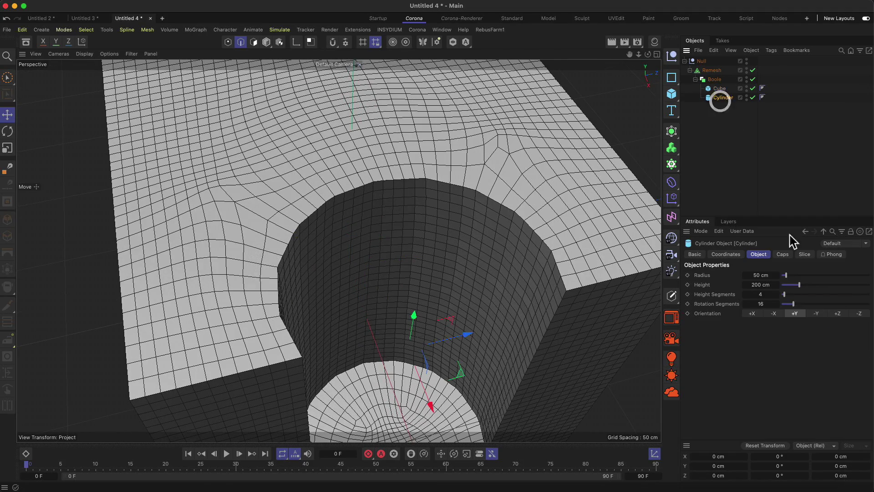
{"action": "type", "text": "32"}
{"action": "key", "text": "Return"}
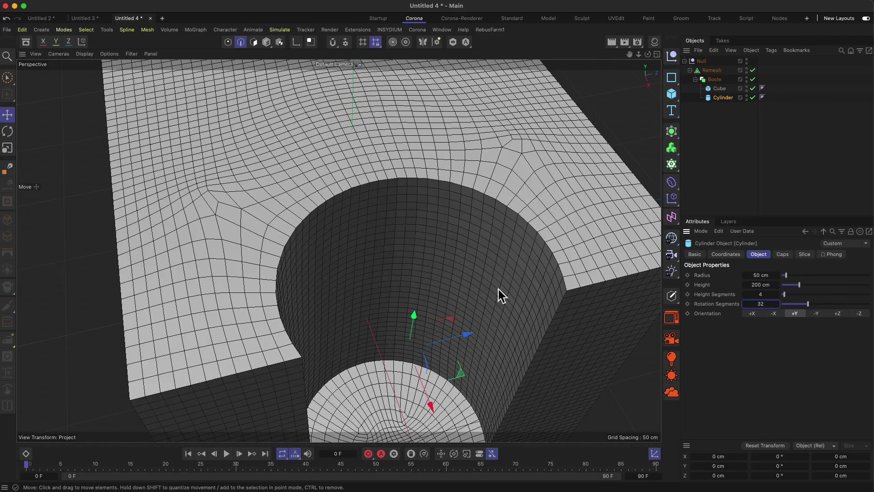
Inspect the dense mesh around the hole and switch the viewport display to Gouraud Shading without lines.
{"action": "right_click_drag", "start_coordinate": [498, 290], "coordinate": [493, 335], "text": "alt"}
{"action": "middle_click_drag", "start_coordinate": [509, 305], "coordinate": [435, 247], "text": "alt"}
{"action": "left_click_drag", "start_coordinate": [435, 247], "coordinate": [410, 218], "text": "alt"}
{"action": "left_click_drag", "start_coordinate": [329, 186], "coordinate": [312, 237], "text": "alt"}
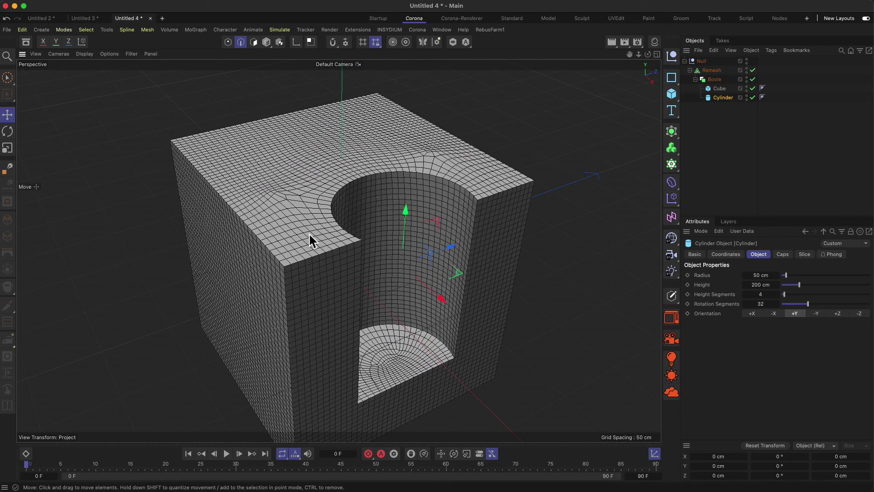
{"action": "mouse_move", "coordinate": [293, 164]}
{"action": "left_mouse_down", "text": "alt"}
{"action": "mouse_move", "coordinate": [377, 148]}
{"action": "mouse_move", "coordinate": [288, 175]}
{"action": "left_mouse_up", "text": "alt"}
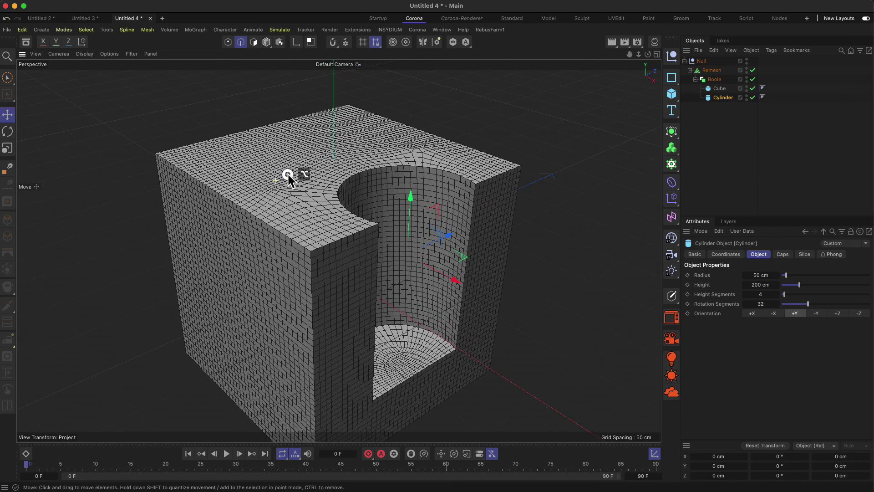
{"action": "left_click_drag", "start_coordinate": [369, 194], "coordinate": [388, 179], "text": "alt"}
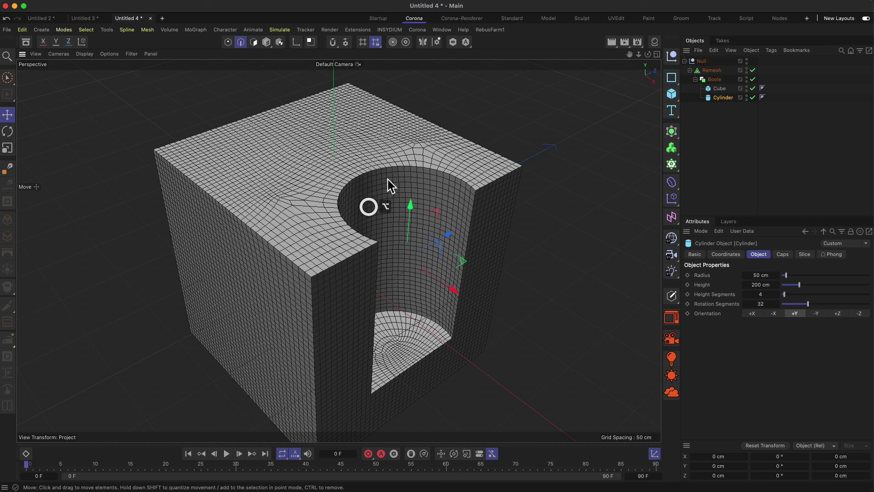
{"action": "left_click", "coordinate": [88, 55]}
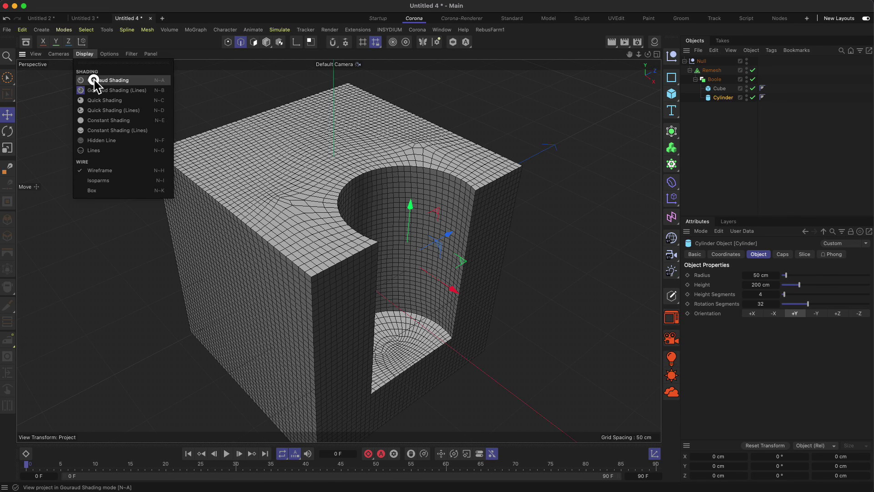
{"action": "left_click", "coordinate": [94, 80]}
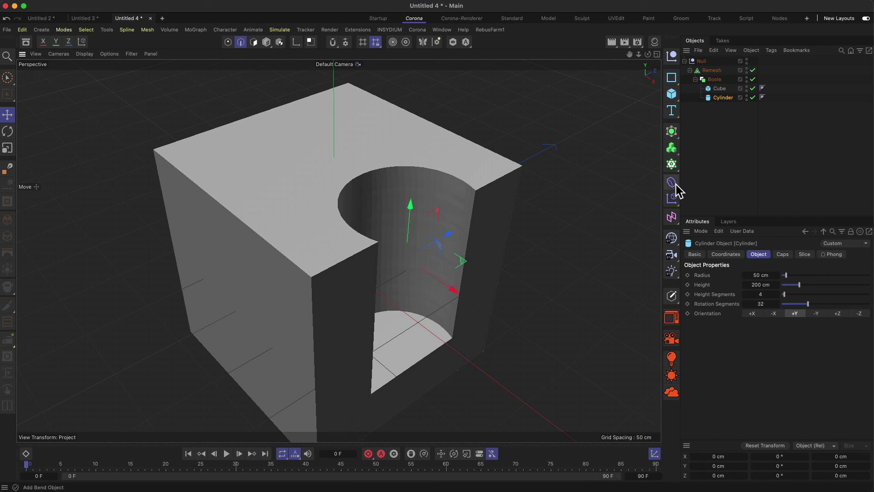
Add a Bevel deformer and place it inside the Null, below the Remesh generator.
{"action": "left_click_drag", "start_coordinate": [678, 190], "coordinate": [712, 474]}
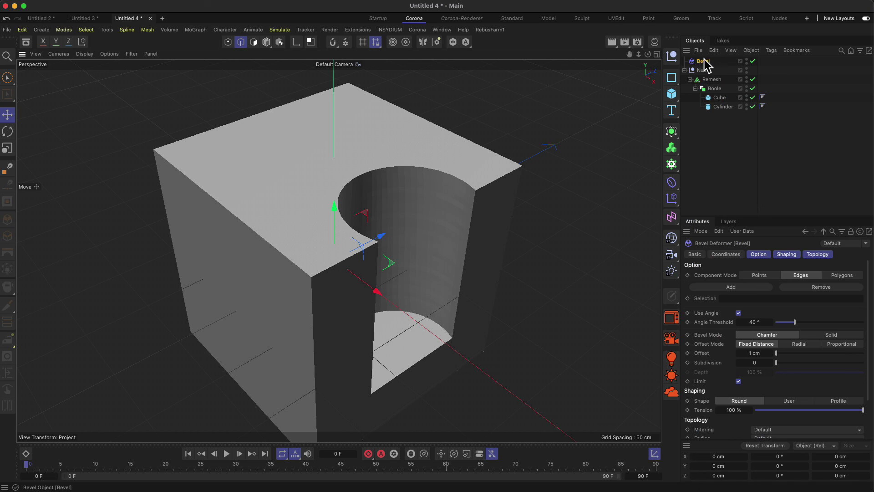
{"action": "left_click", "coordinate": [691, 80]}
{"action": "left_click_drag", "start_coordinate": [704, 62], "coordinate": [719, 84]}
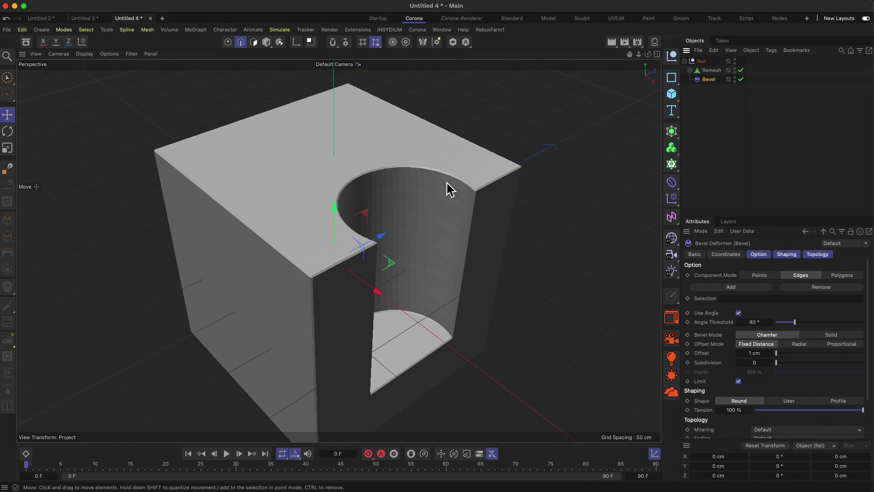
Set the Bevel deformer's offset to 6 cm and its subdivision to 4.
{"action": "left_click_drag", "start_coordinate": [445, 187], "coordinate": [476, 191], "text": "alt"}
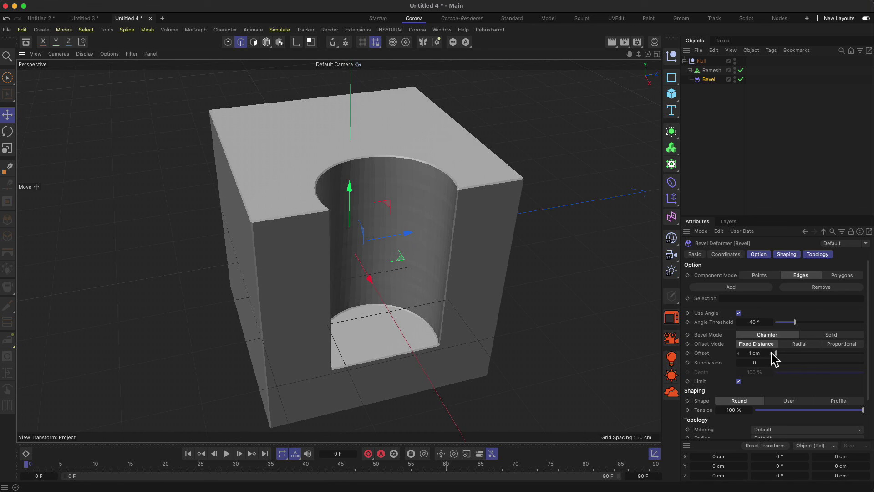
{"action": "left_click_drag", "start_coordinate": [774, 355], "coordinate": [773, 354]}
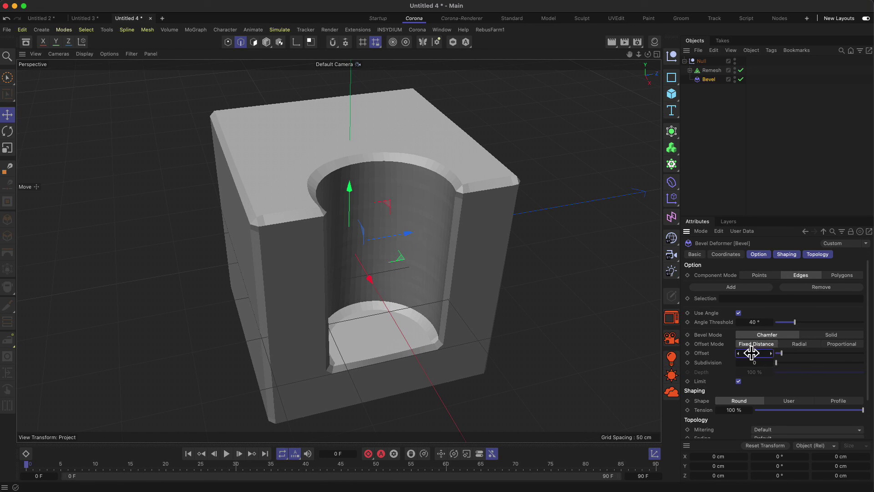
{"action": "left_click", "coordinate": [739, 354]}
{"action": "left_click", "coordinate": [771, 363]}
{"action": "left_click", "coordinate": [771, 362]}
{"action": "left_click", "coordinate": [770, 363]}
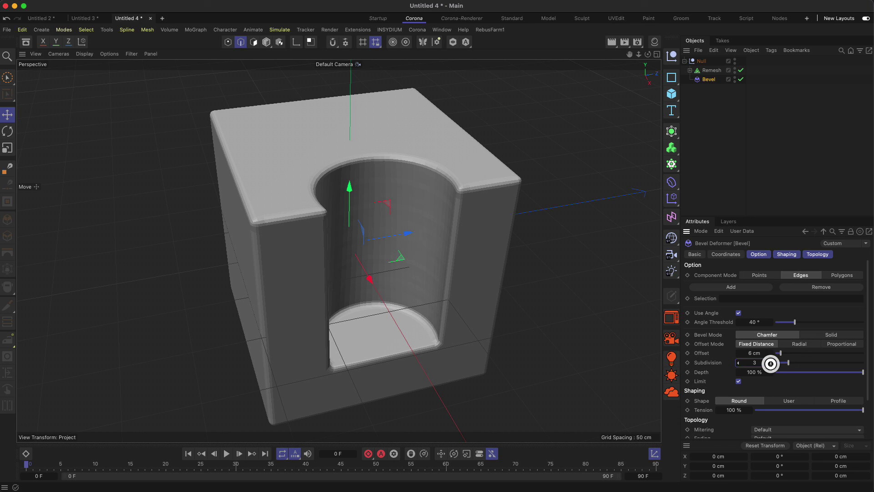
{"action": "left_click", "coordinate": [771, 363]}
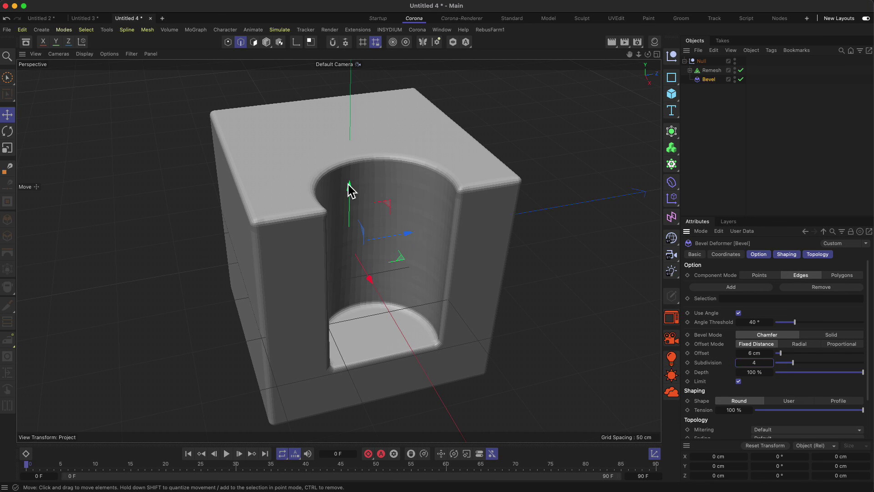
Move the Phong tag from the Cube to the Remesh generator to smooth the shading.
{"action": "key", "text": "2"}
{"action": "left_click_drag", "start_coordinate": [336, 191], "coordinate": [304, 136]}
{"action": "left_click", "coordinate": [690, 70]}
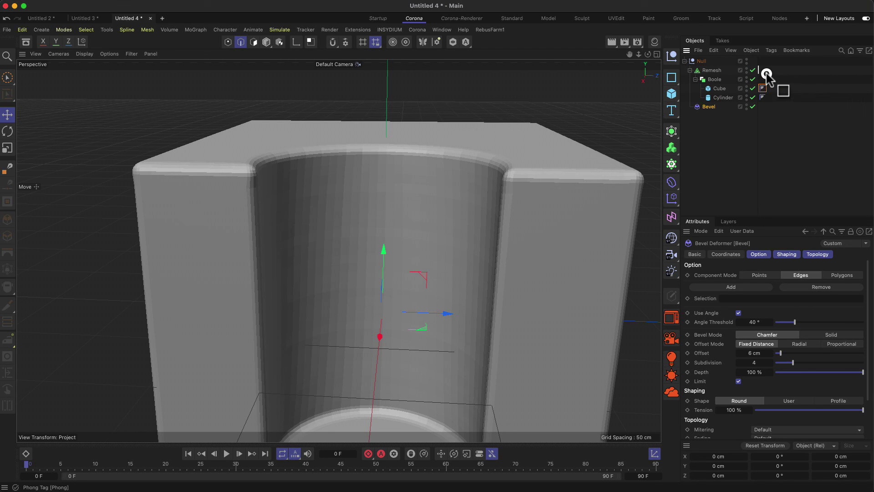
{"action": "left_click_drag", "start_coordinate": [767, 74], "coordinate": [767, 73]}
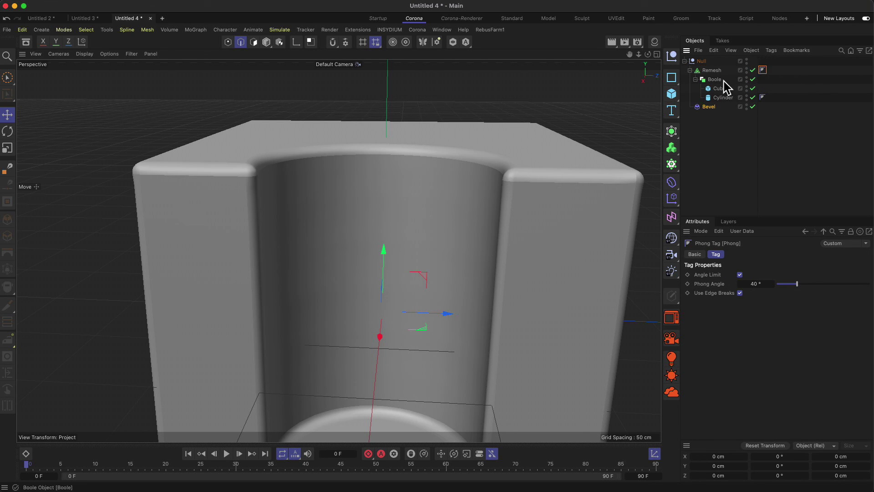
Move the Cylinder outward along its X axis to make the cut in the cube shallower.
{"action": "left_click_drag", "start_coordinate": [539, 171], "coordinate": [588, 189], "text": "alt"}
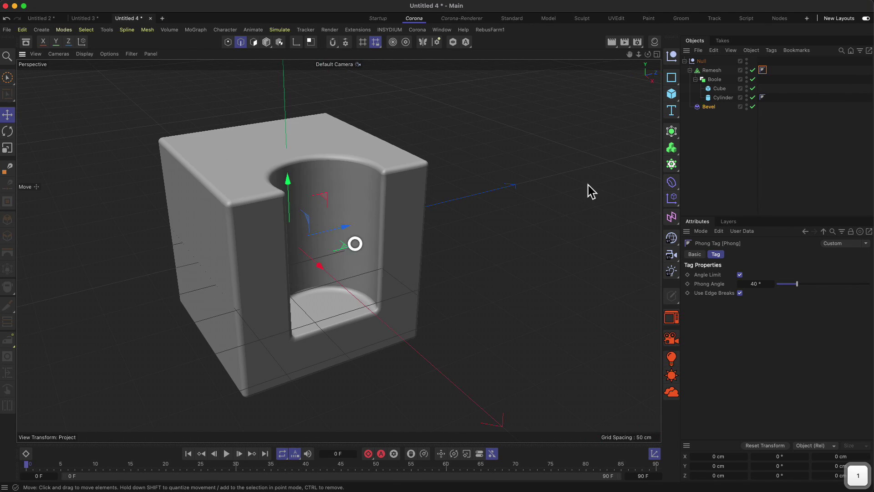
{"action": "left_click", "coordinate": [716, 98]}
{"action": "key", "text": "e"}
{"action": "left_click_drag", "start_coordinate": [354, 245], "coordinate": [410, 195]}
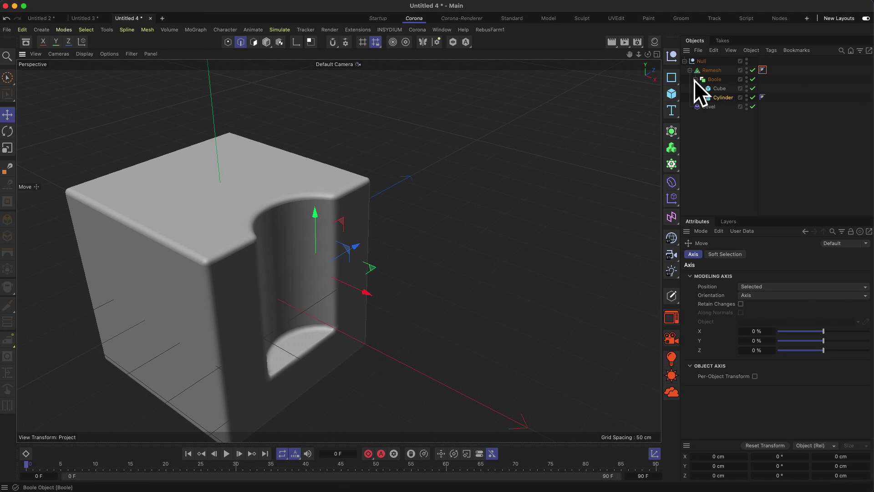
{"action": "key", "text": "1"}
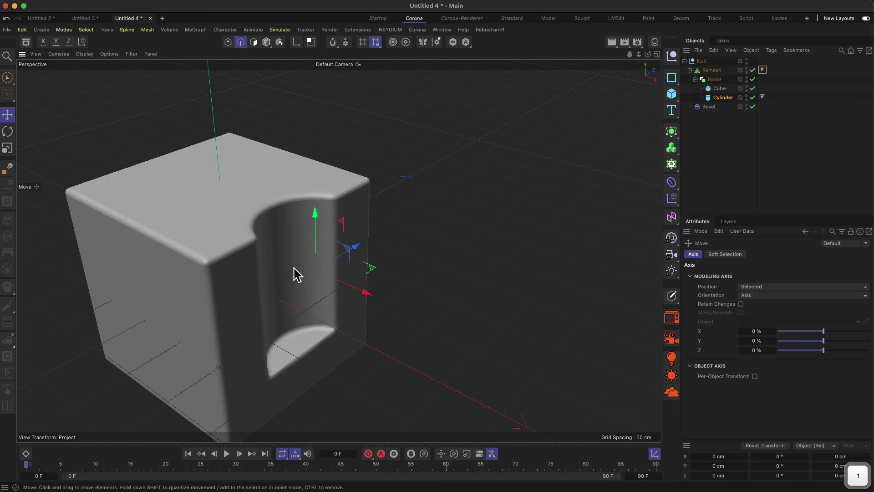
{"action": "left_click_drag", "start_coordinate": [362, 291], "coordinate": [358, 290]}
{"action": "mouse_move", "coordinate": [315, 220]}
{"action": "left_mouse_down"}
{"action": "mouse_move", "coordinate": [314, 279]}
{"action": "mouse_move", "coordinate": [322, 264]}
{"action": "mouse_move", "coordinate": [395, 250]}
{"action": "mouse_move", "coordinate": [382, 231]}
{"action": "mouse_move", "coordinate": [327, 265]}
{"action": "mouse_move", "coordinate": [181, 228]}
{"action": "mouse_move", "coordinate": [279, 253]}
{"action": "left_mouse_up"}
{"action": "key", "text": "1"}
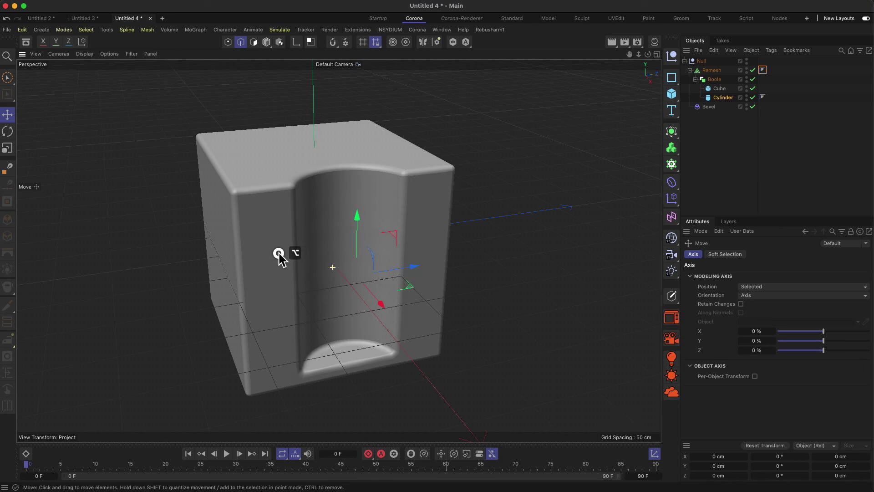
Select the Remesh generator and switch the viewport display to Gouraud Shading (Lines).
{"action": "left_click", "coordinate": [711, 70]}
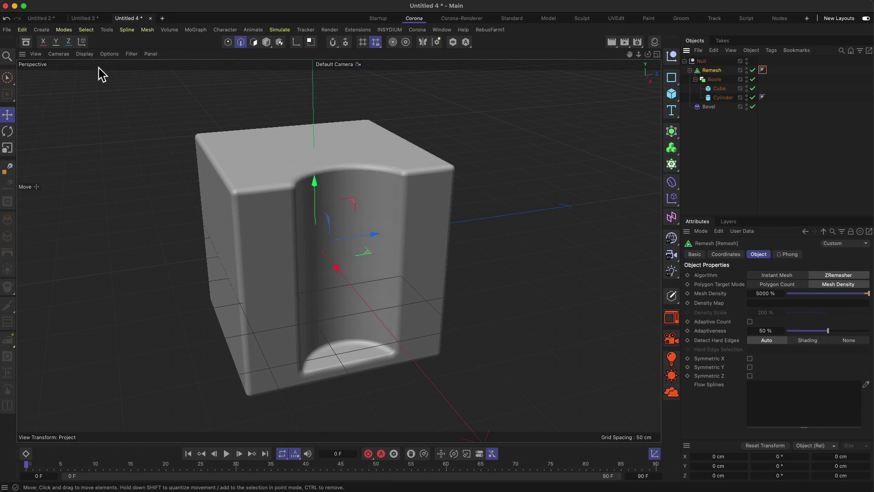
{"action": "left_click", "coordinate": [85, 53]}
{"action": "left_click", "coordinate": [88, 88]}
{"action": "left_click_drag", "start_coordinate": [314, 203], "coordinate": [319, 176], "text": "alt"}
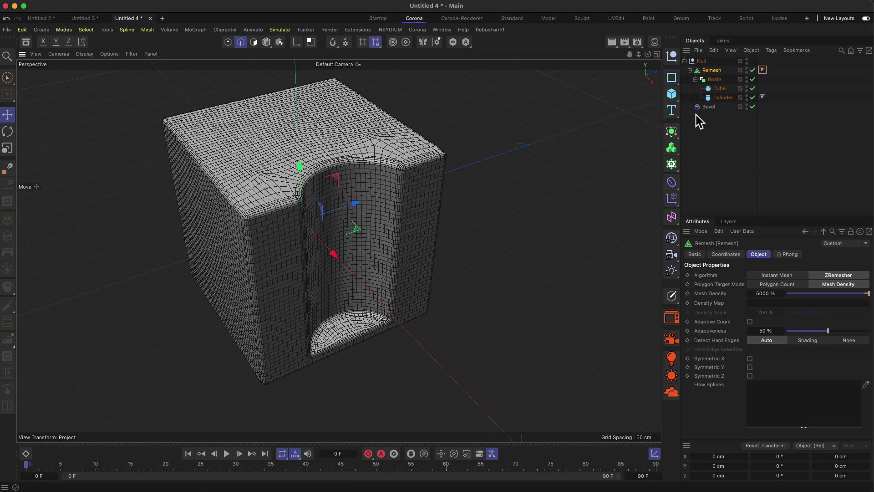
Add a second Remesh generator inside the Null as parent of the existing one and set its mesh density to 10%.
{"action": "left_click", "coordinate": [675, 133]}
{"action": "left_click", "coordinate": [726, 279]}
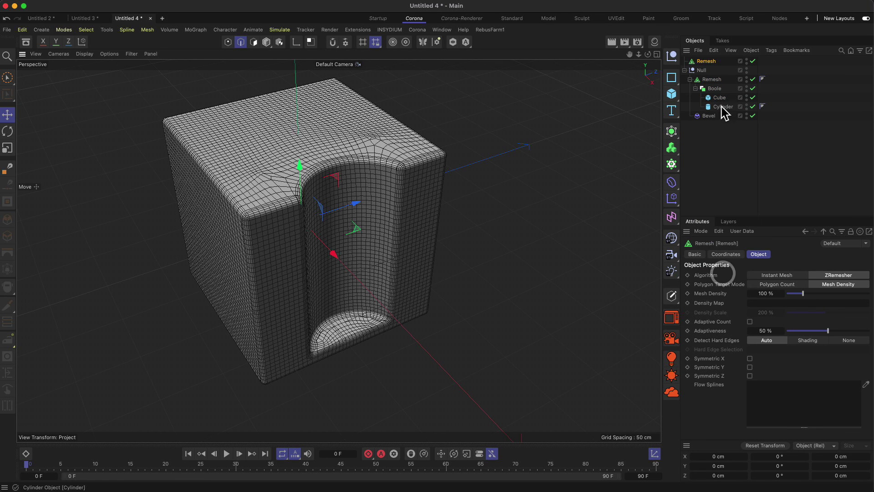
{"action": "left_click_drag", "start_coordinate": [707, 61], "coordinate": [711, 71]}
{"action": "left_click", "coordinate": [714, 70]}
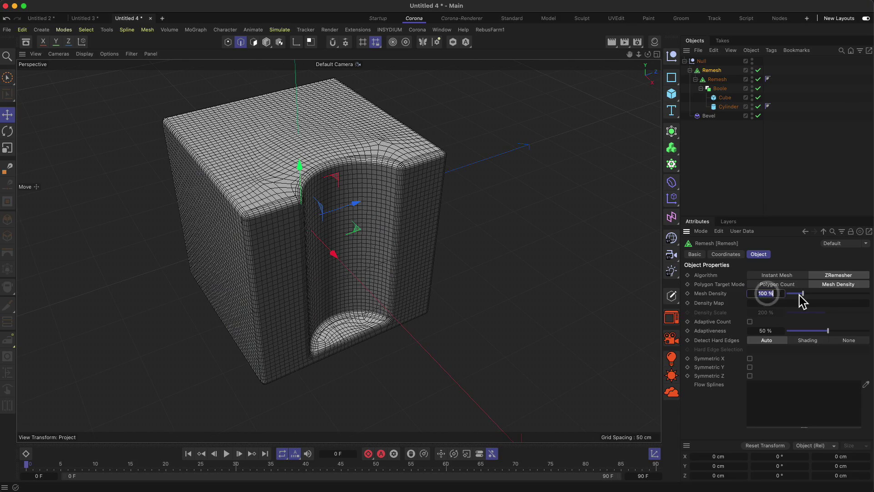
{"action": "type", "text": "10"}
{"action": "key", "text": "Return"}
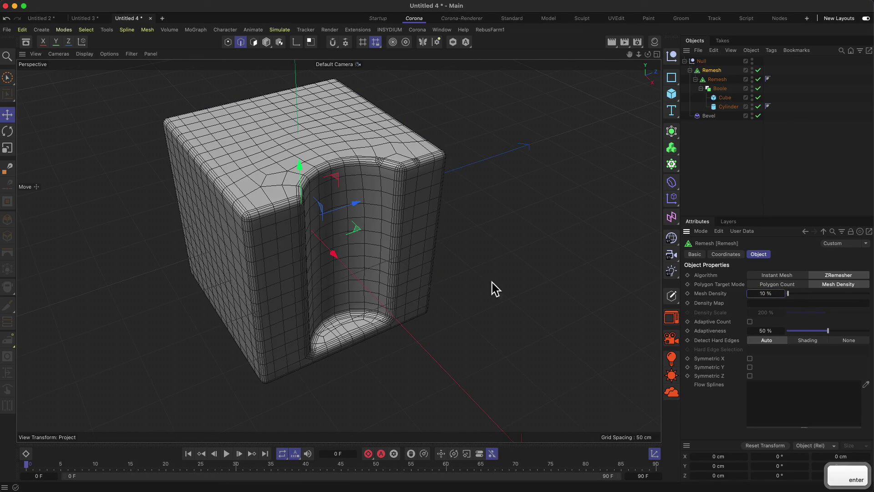
Inspect the reduced mesh and switch the viewport display back to Gouraud Shading without lines.
{"action": "mouse_move", "coordinate": [394, 202]}
{"action": "left_mouse_down", "text": "alt"}
{"action": "mouse_move", "coordinate": [364, 170]}
{"action": "mouse_move", "coordinate": [322, 172]}
{"action": "mouse_move", "coordinate": [325, 217]}
{"action": "mouse_move", "coordinate": [371, 196]}
{"action": "mouse_move", "coordinate": [410, 198]}
{"action": "left_mouse_up", "text": "alt"}
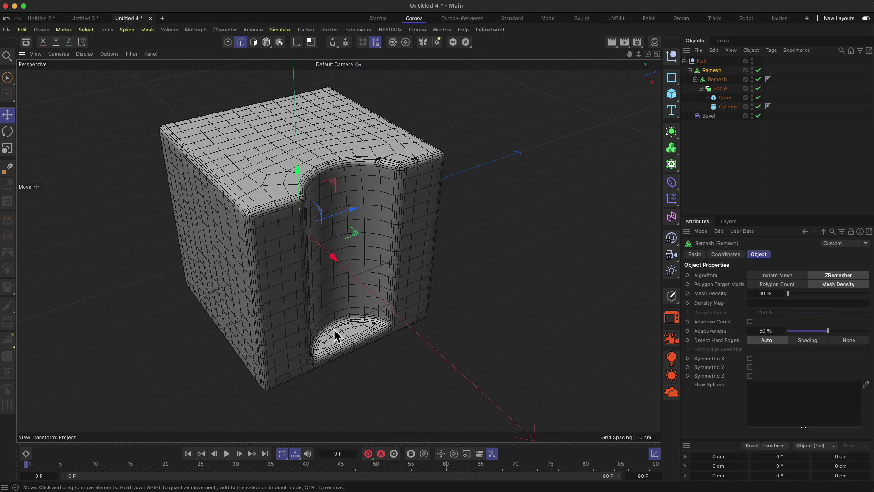
{"action": "mouse_move", "coordinate": [341, 183]}
{"action": "left_mouse_down", "text": "alt"}
{"action": "mouse_move", "coordinate": [312, 171]}
{"action": "mouse_move", "coordinate": [396, 179]}
{"action": "mouse_move", "coordinate": [371, 155]}
{"action": "left_mouse_up", "text": "alt"}
{"action": "left_click", "coordinate": [85, 54]}
{"action": "left_click", "coordinate": [95, 80]}
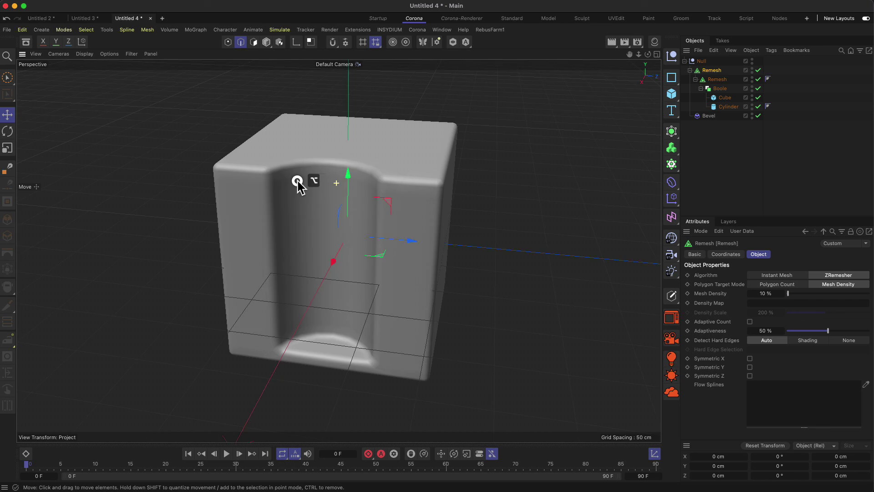
{"action": "left_click_drag", "start_coordinate": [298, 184], "coordinate": [273, 182], "text": "alt"}
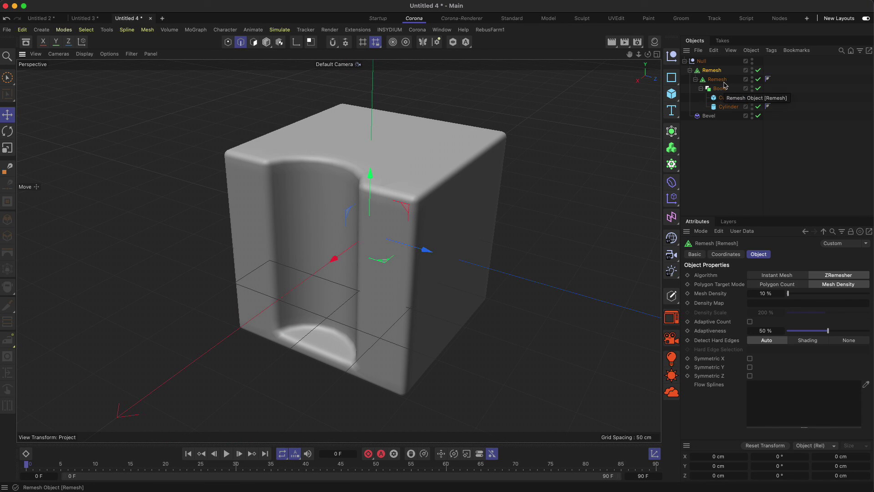
Compare the mesh density of the inner and outer Remesh generators, inspect the bevelled edges, and collapse the inner Remesh's hierarchy.
{"action": "left_click", "coordinate": [725, 85]}
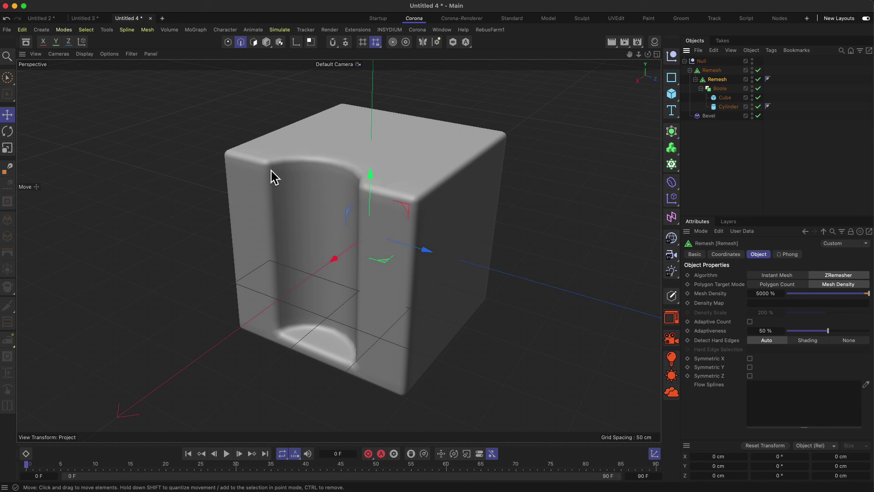
{"action": "left_click_drag", "start_coordinate": [271, 170], "coordinate": [283, 182], "text": "alt"}
{"action": "left_click_drag", "start_coordinate": [337, 324], "coordinate": [350, 285], "text": "alt"}
{"action": "left_click", "coordinate": [711, 70]}
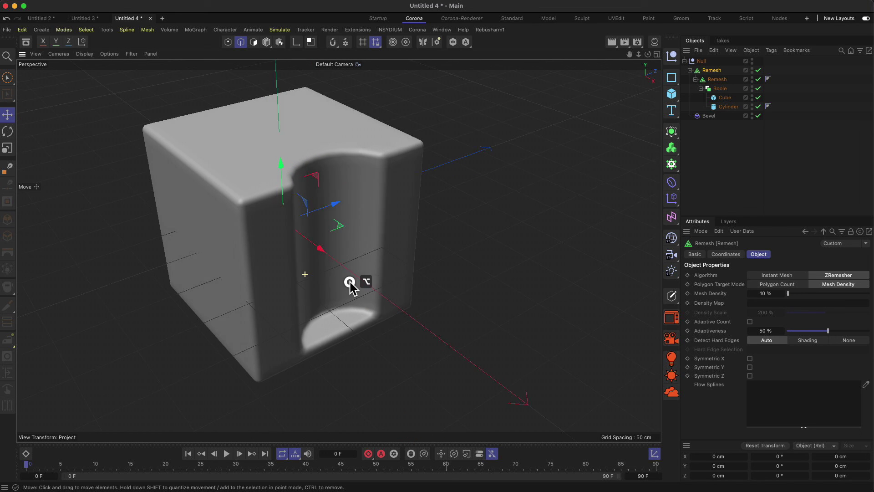
{"action": "left_click_drag", "start_coordinate": [283, 374], "coordinate": [353, 332], "text": "alt"}
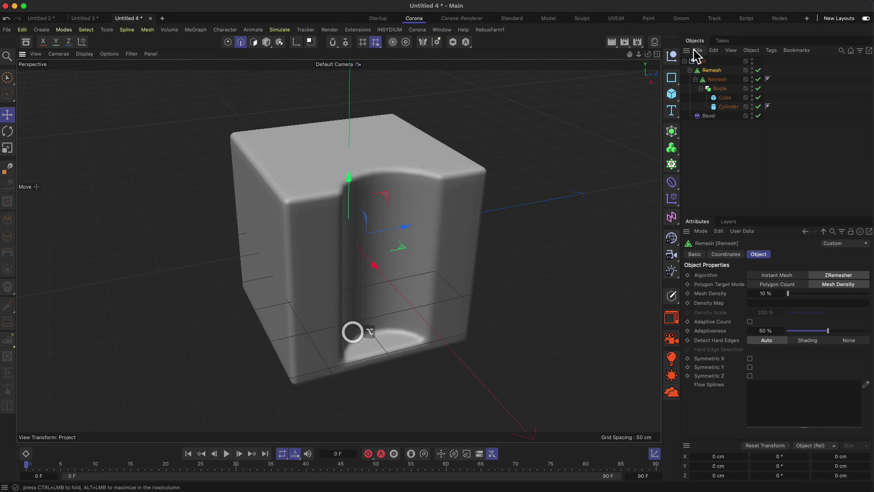
{"action": "left_click", "coordinate": [695, 80]}
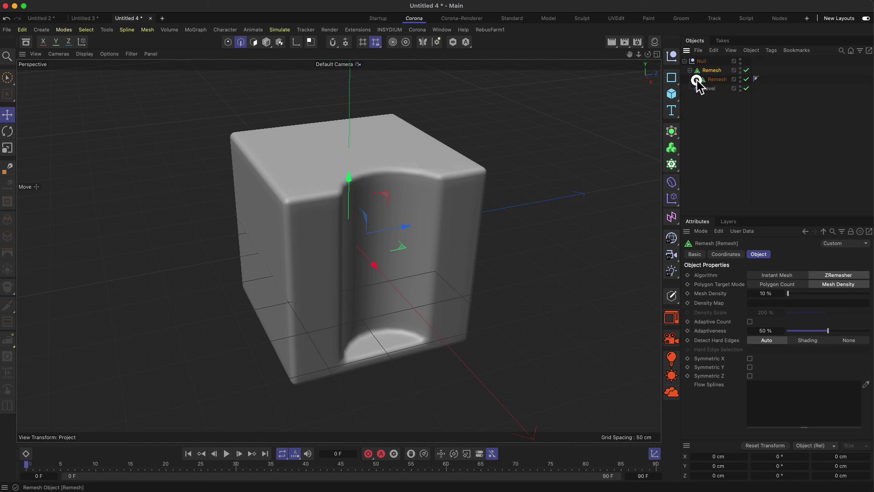
Collapse the Null's hierarchy and hide the Null in the viewport.
{"action": "left_click", "coordinate": [690, 71]}
{"action": "left_click", "coordinate": [684, 60]}
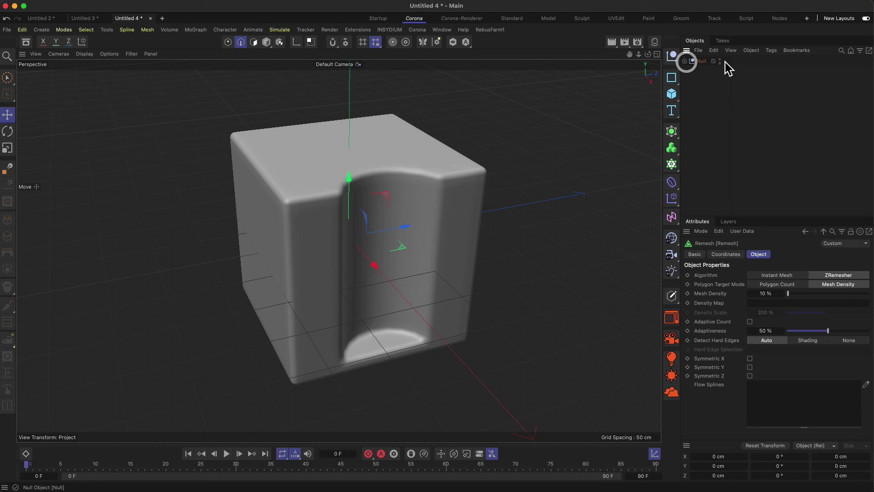
{"action": "left_click", "coordinate": [720, 63]}
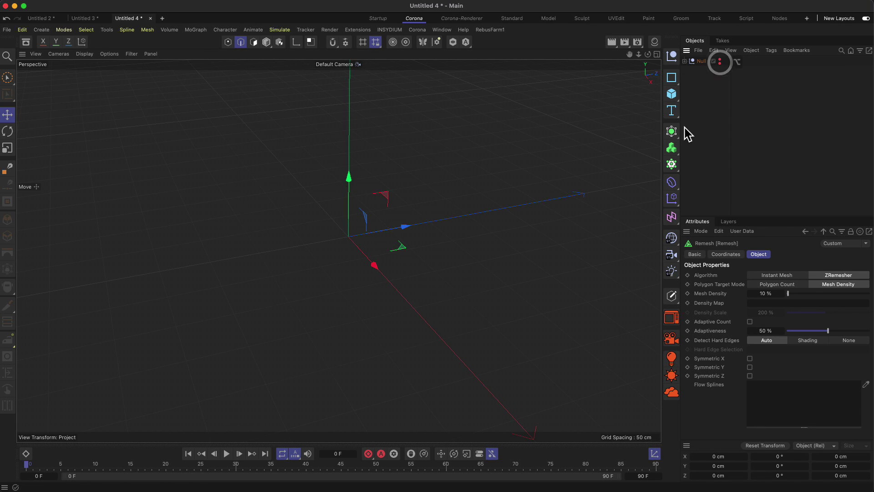
Create a Volume Builder, a cube and a cylinder, positioning the cylinder to cut through the cube's front side and rise above its top.
{"action": "left_click", "coordinate": [673, 149]}
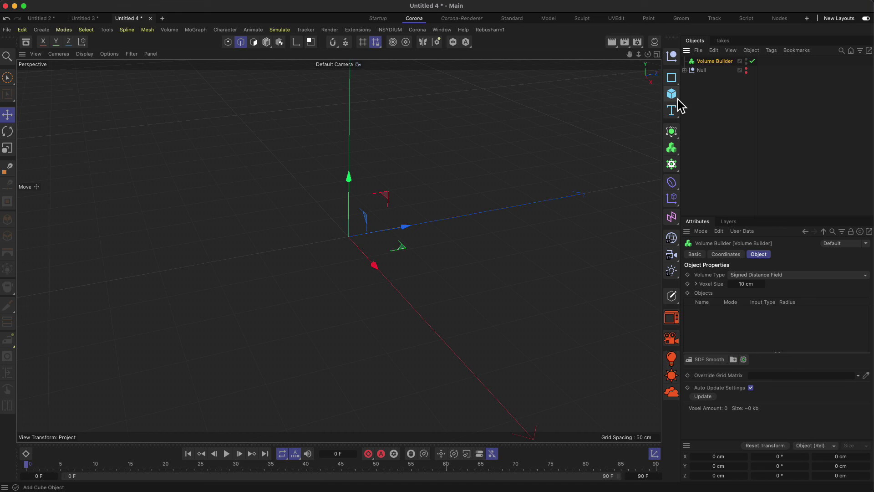
{"action": "left_click_drag", "start_coordinate": [677, 99], "coordinate": [747, 113]}
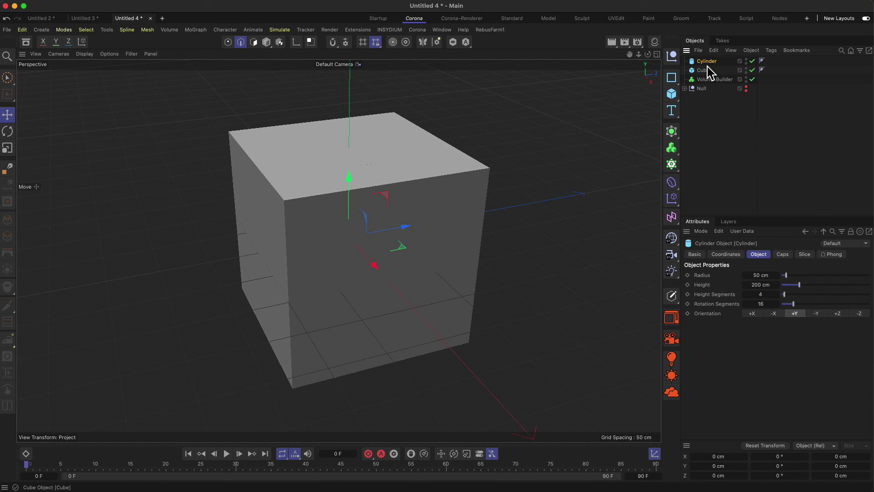
{"action": "left_click_drag", "start_coordinate": [414, 239], "coordinate": [379, 179]}
{"action": "left_click_drag", "start_coordinate": [383, 188], "coordinate": [424, 179], "text": "alt"}
{"action": "key", "text": "1"}
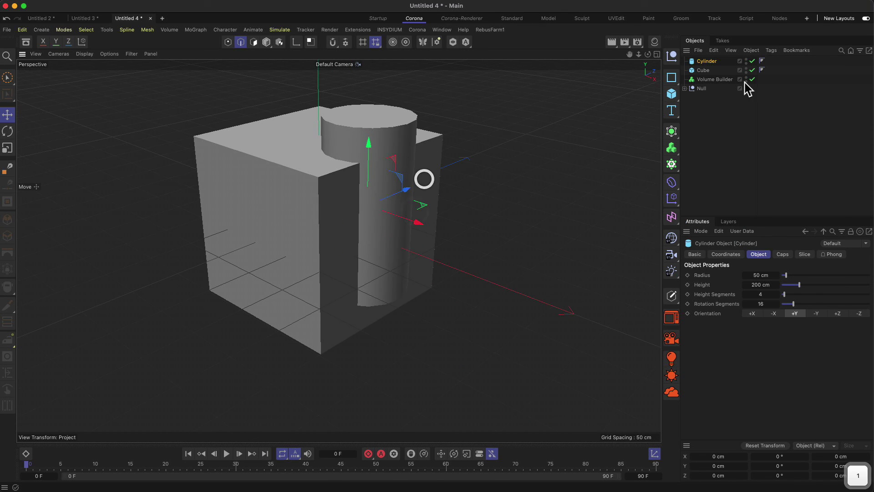
Nest the cube and the cylinder under the Volume Builder and inspect the voxel result up close.
{"action": "left_click_drag", "start_coordinate": [701, 72], "coordinate": [714, 81]}
{"action": "left_click_drag", "start_coordinate": [377, 166], "coordinate": [393, 121], "text": "alt"}
{"action": "key", "text": "2"}
{"action": "left_click_drag", "start_coordinate": [315, 210], "coordinate": [341, 225], "text": "alt"}
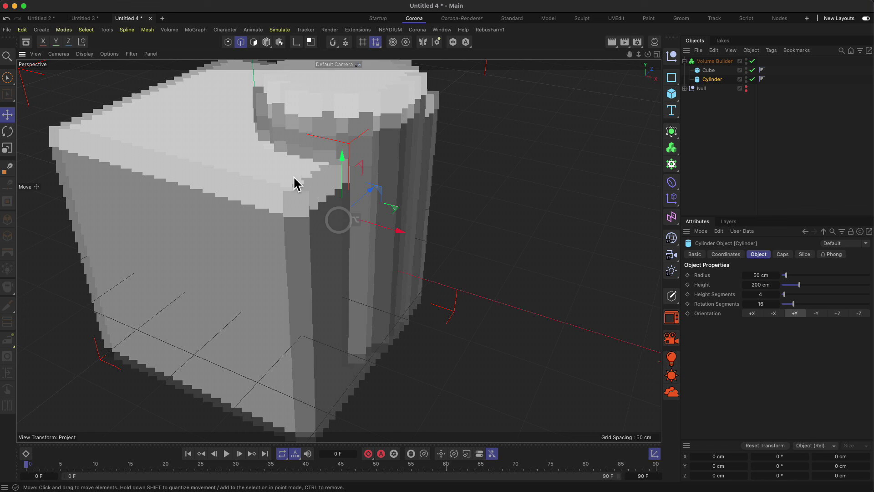
{"action": "left_click_drag", "start_coordinate": [297, 181], "coordinate": [386, 177], "text": "alt"}
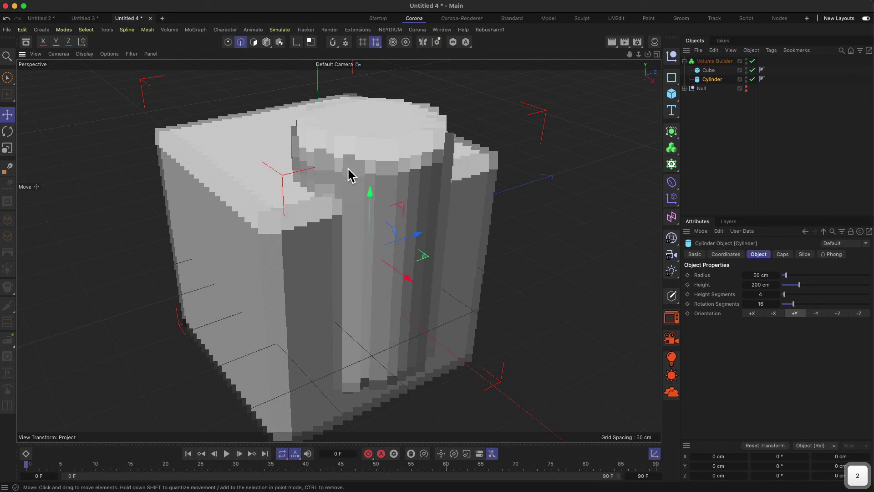
Refine the Volume Builder's voxel size to 5 cm and further to 2 cm.
{"action": "left_click", "coordinate": [714, 62]}
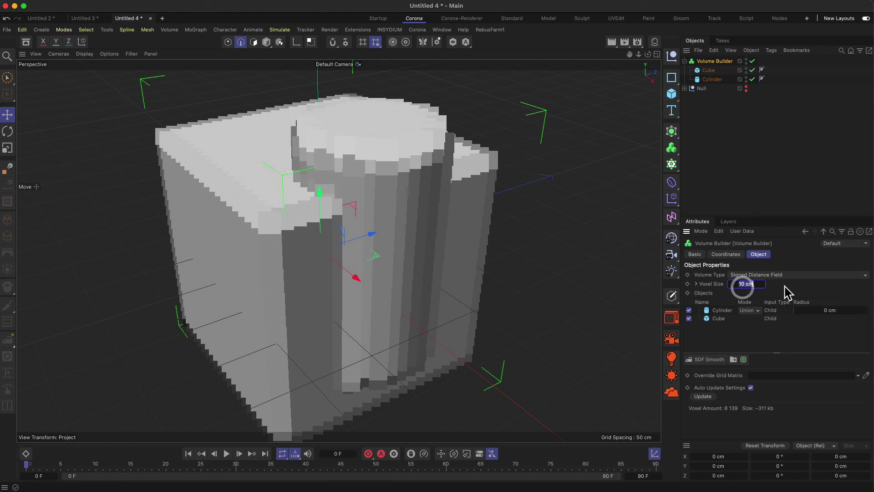
{"action": "type", "text": "5"}
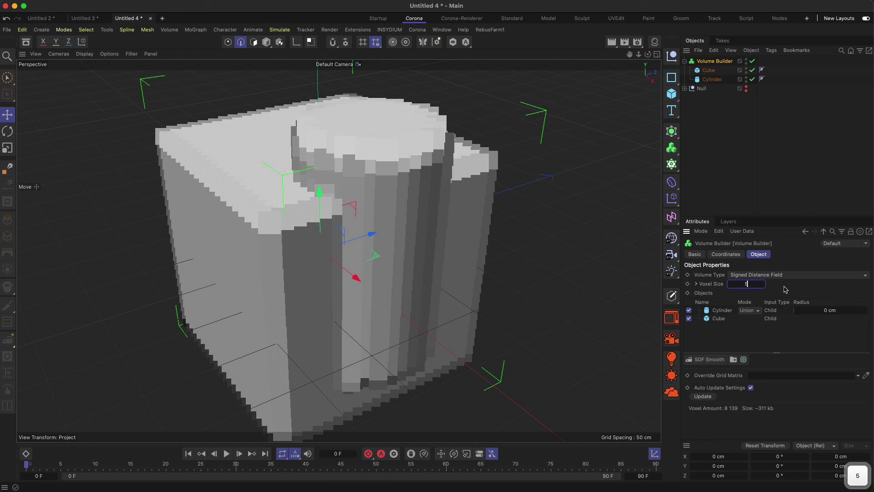
{"action": "key", "text": "Return"}
{"action": "left_click_drag", "start_coordinate": [359, 183], "coordinate": [380, 183], "text": "alt"}
{"action": "double_click", "coordinate": [743, 283]}
{"action": "type", "text": "2"}
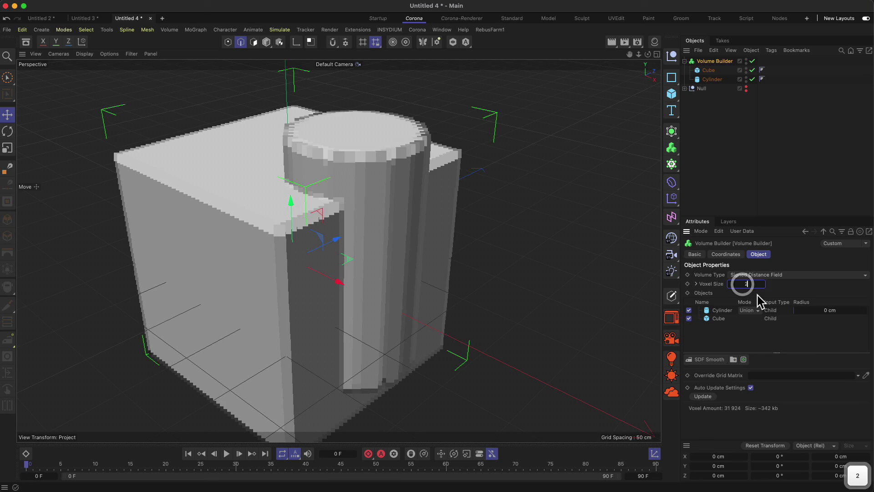
{"action": "key", "text": "Tab"}
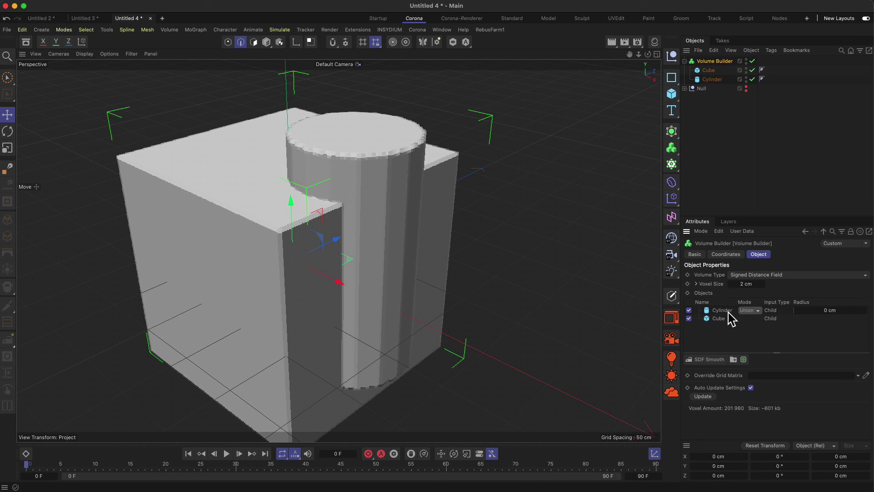
{"action": "left_click_drag", "start_coordinate": [722, 319], "coordinate": [723, 307]}
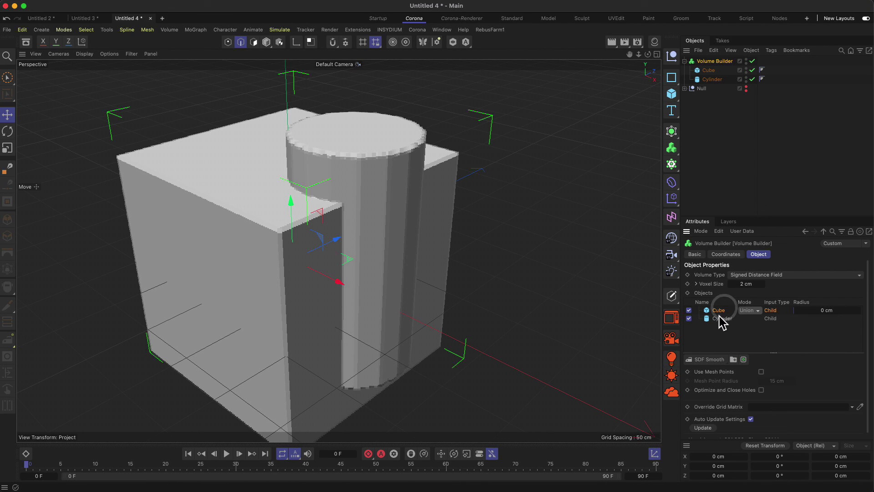
{"action": "left_click", "coordinate": [750, 312]}
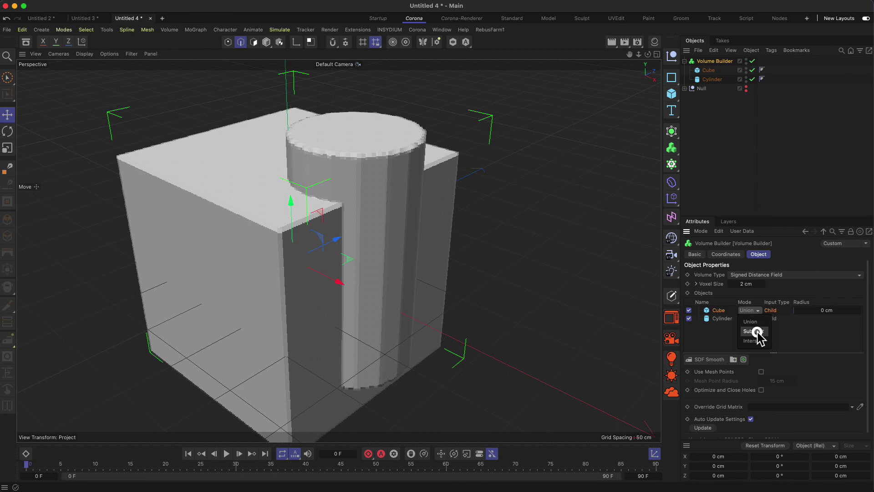
{"action": "left_click", "coordinate": [753, 331]}
Place the cylinder above the cube in the Volume Builder's object list and set its mode to Subtract.
{"action": "left_click_drag", "start_coordinate": [723, 318], "coordinate": [722, 308]}
{"action": "left_click", "coordinate": [763, 310]}
{"action": "left_click", "coordinate": [757, 328]}
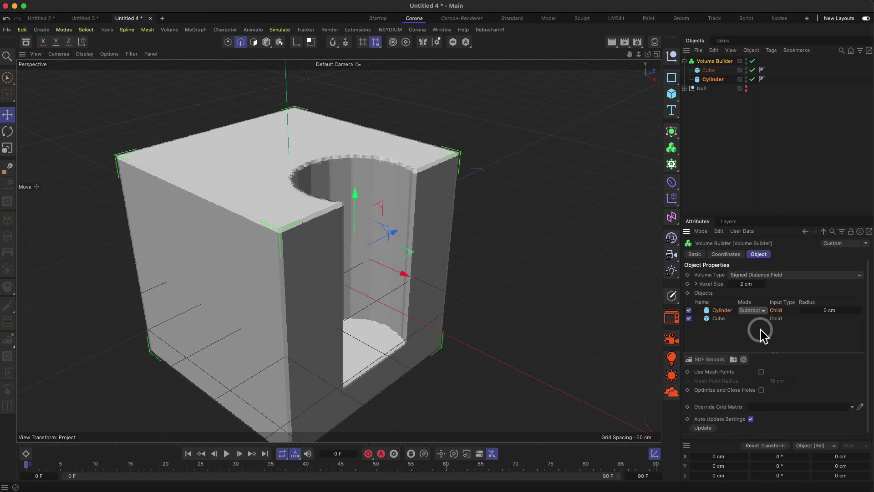
{"action": "left_click_drag", "start_coordinate": [400, 269], "coordinate": [388, 248], "text": "alt"}
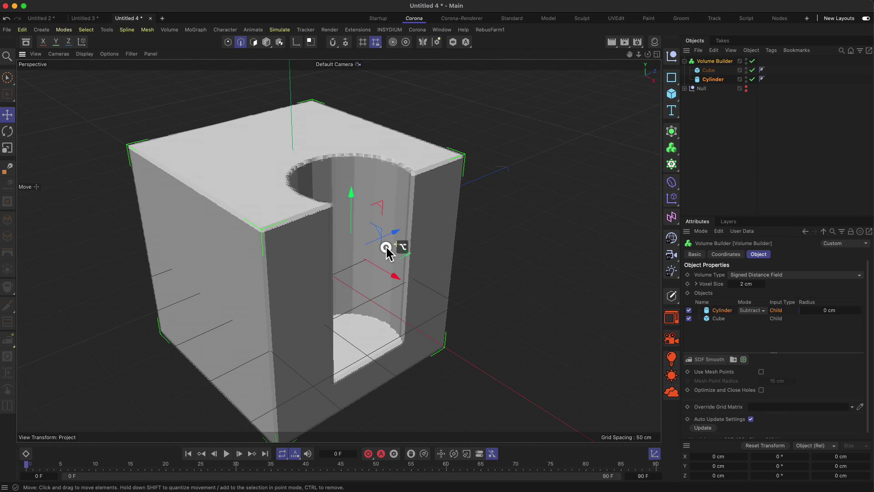
Shift the subtracted cylinder slightly outward along the X axis.
{"action": "left_click", "coordinate": [703, 69]}
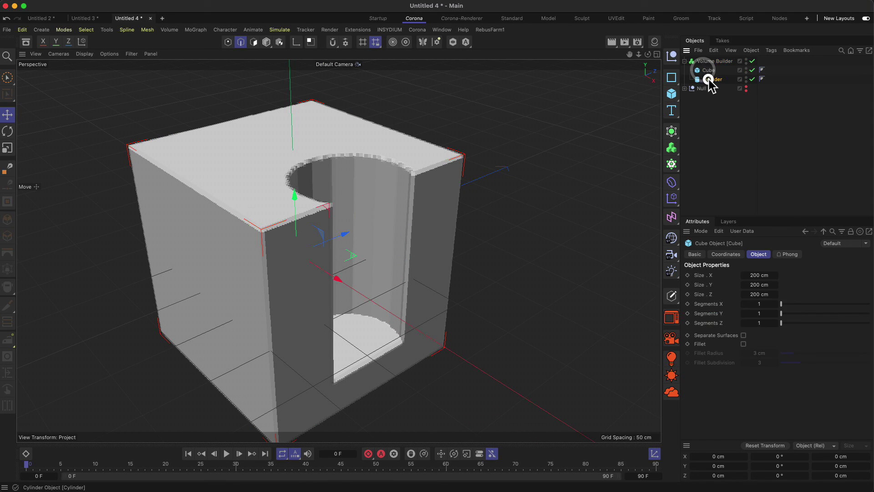
{"action": "left_click", "coordinate": [713, 79]}
{"action": "left_click_drag", "start_coordinate": [395, 278], "coordinate": [413, 295]}
Add a Volume Mesher and make the Volume Builder its child.
{"action": "left_click", "coordinate": [708, 62]}
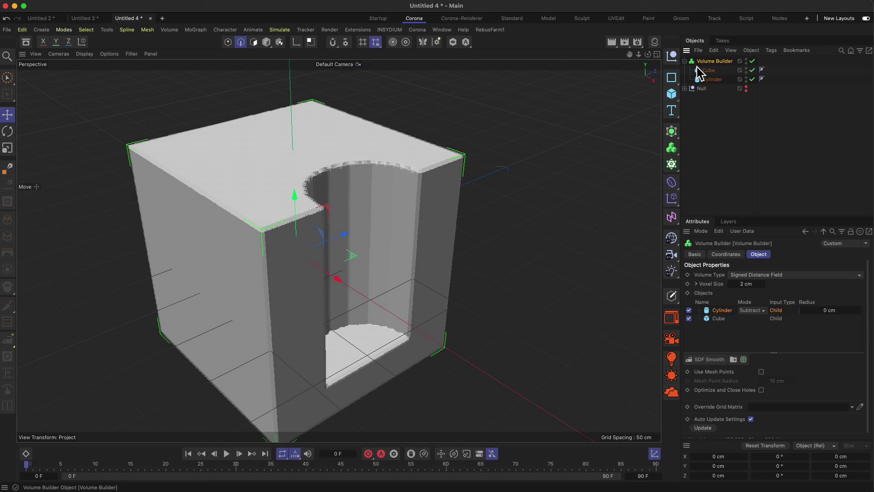
{"action": "left_click", "coordinate": [677, 155]}
{"action": "left_click", "coordinate": [725, 179]}
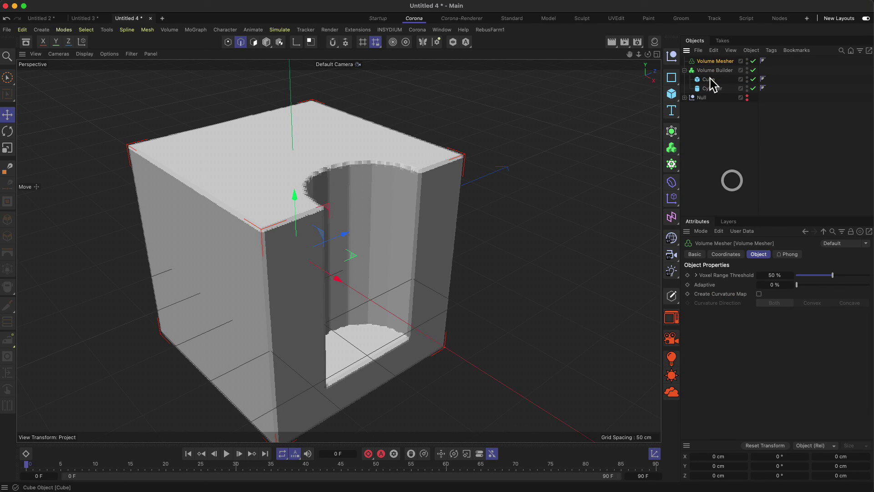
{"action": "left_click_drag", "start_coordinate": [708, 70], "coordinate": [710, 64]}
{"action": "left_click_drag", "start_coordinate": [411, 259], "coordinate": [354, 251], "text": "alt"}
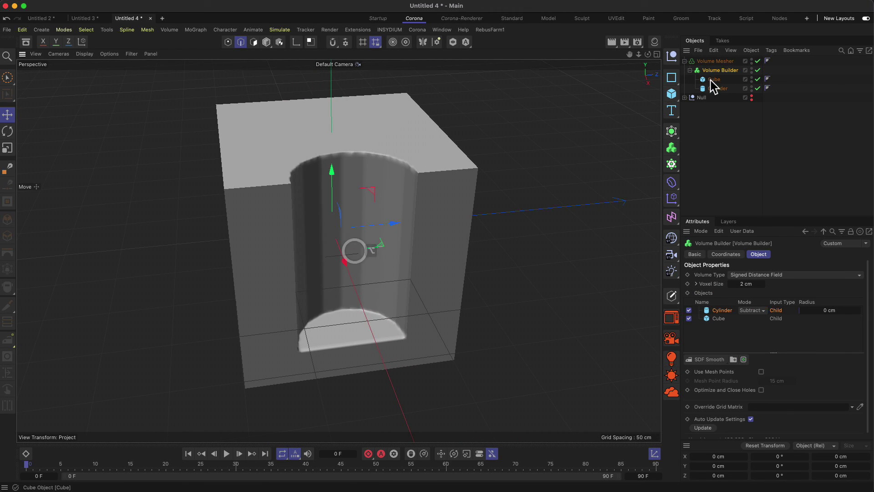
Raise the cylinder's rotation segments to 32 and further to 64 for a rounder cutout.
{"action": "left_click", "coordinate": [713, 87]}
{"action": "type", "text": "32"}
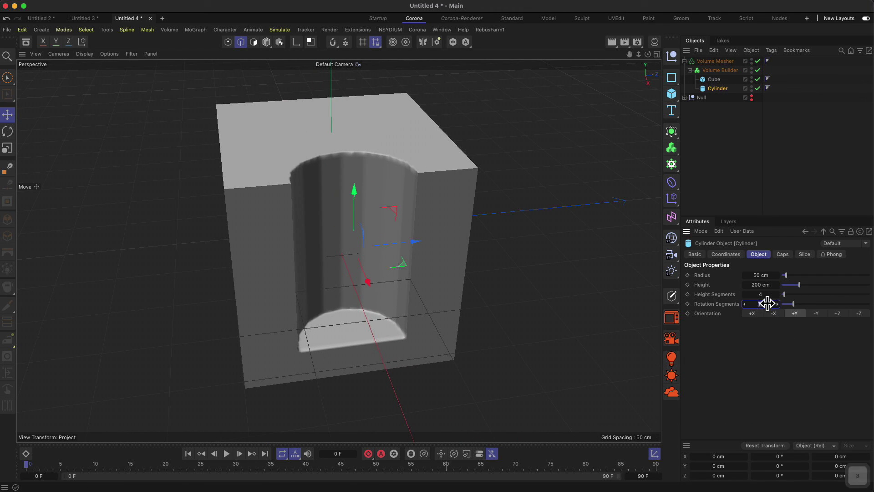
{"action": "key", "text": "Return"}
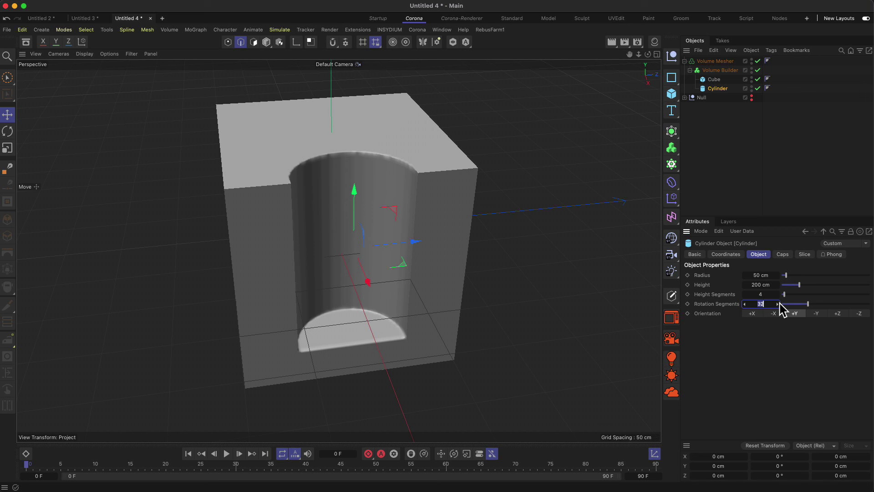
{"action": "type", "text": "64"}
{"action": "key", "text": "Return"}
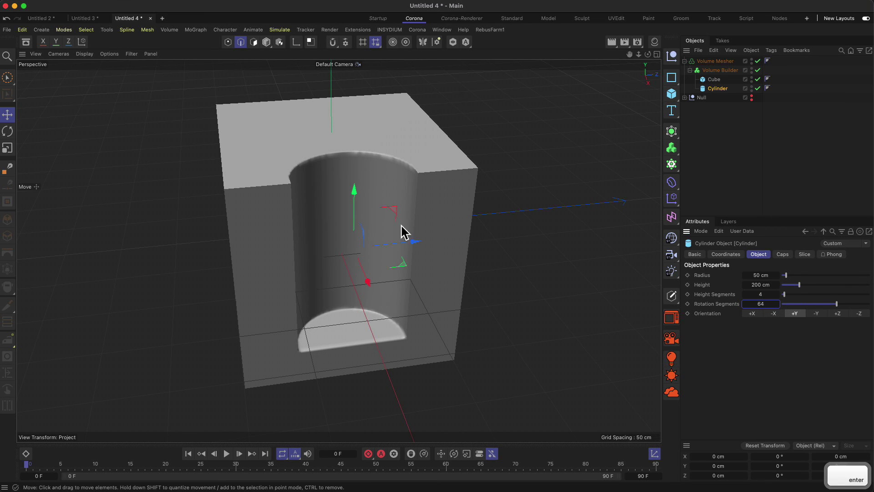
{"action": "left_click_drag", "start_coordinate": [392, 173], "coordinate": [448, 181], "text": "alt"}
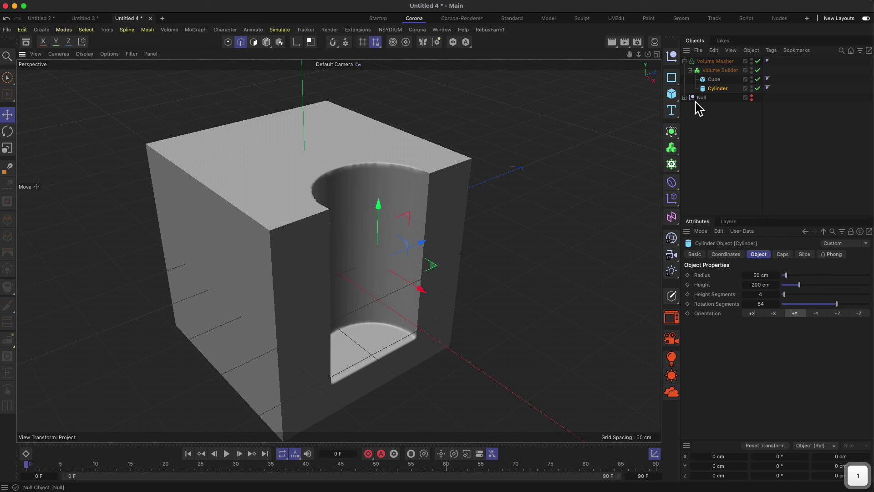
Disable and re-enable the Volume Mesher to compare the raw voxels with the meshed result.
{"action": "left_click", "coordinate": [719, 70]}
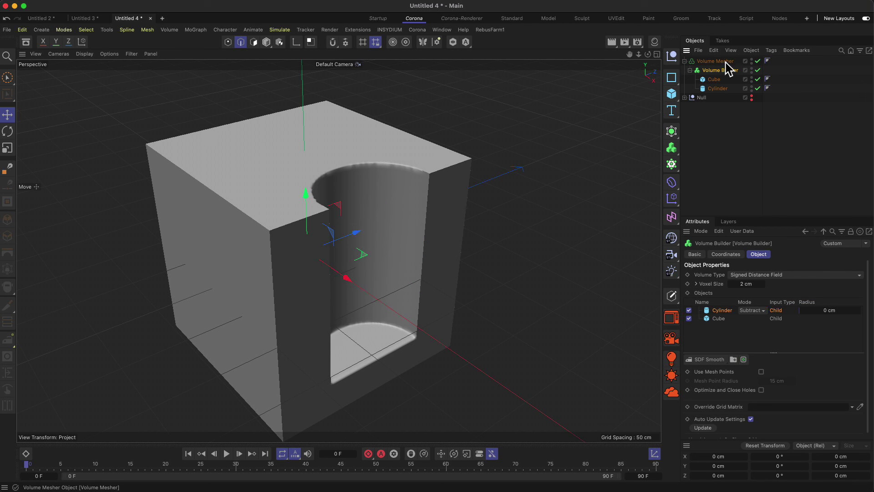
{"action": "left_click", "coordinate": [715, 61]}
{"action": "left_click", "coordinate": [757, 61]}
{"action": "left_click_drag", "start_coordinate": [455, 184], "coordinate": [408, 160], "text": "alt"}
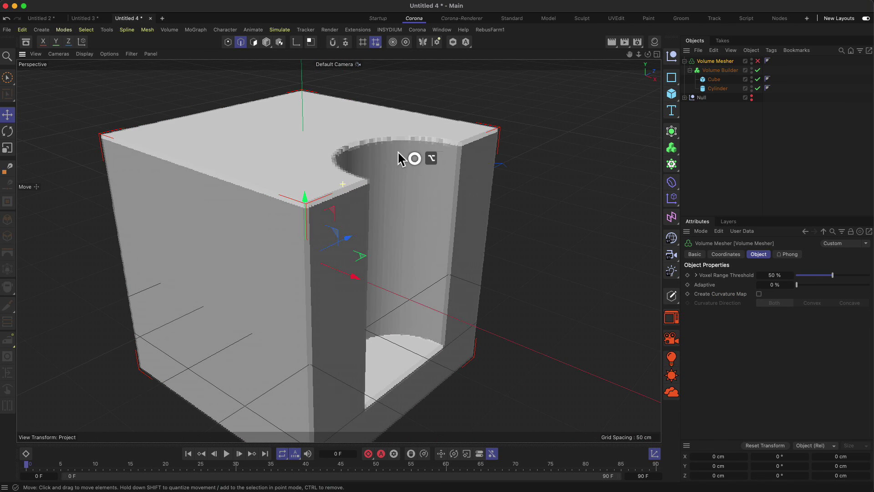
{"action": "left_click", "coordinate": [757, 61]}
Switch the viewport display to Gouraud Shading (Lines) and examine the Volume Mesher's polygon density around the cutout.
{"action": "left_click", "coordinate": [85, 54]}
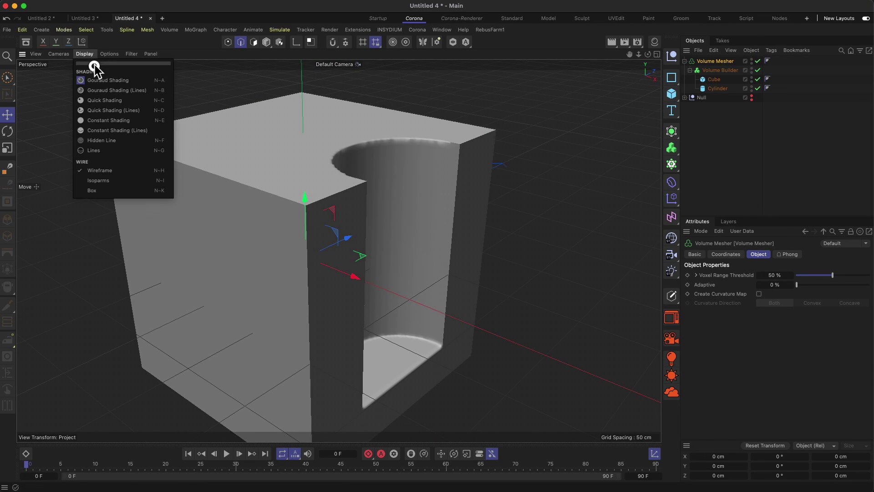
{"action": "left_click", "coordinate": [98, 90]}
{"action": "key", "text": "2"}
{"action": "mouse_move", "coordinate": [374, 168]}
{"action": "left_mouse_down"}
{"action": "mouse_move", "coordinate": [409, 144]}
{"action": "mouse_move", "coordinate": [366, 176]}
{"action": "mouse_move", "coordinate": [355, 209]}
{"action": "mouse_move", "coordinate": [288, 169]}
{"action": "mouse_move", "coordinate": [282, 150]}
{"action": "mouse_move", "coordinate": [365, 174]}
{"action": "left_mouse_up"}
{"action": "key", "text": "2"}
{"action": "left_click_drag", "start_coordinate": [277, 217], "coordinate": [261, 282]}
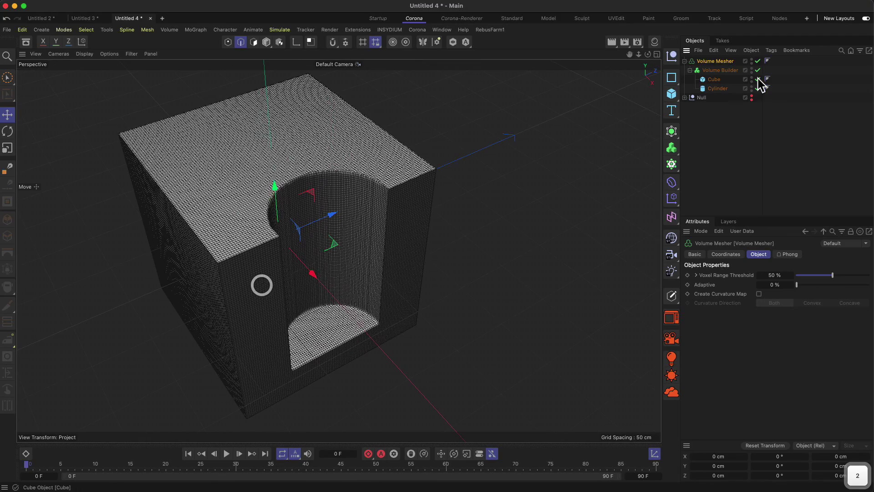
Add an SDF Smooth filter to the Volume Builder and set its strength to 10%.
{"action": "left_click", "coordinate": [721, 72]}
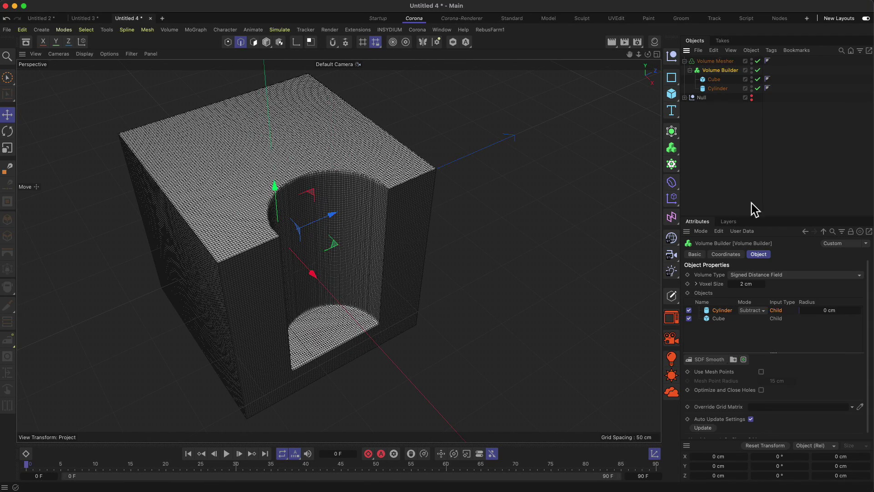
{"action": "left_click", "coordinate": [701, 362]}
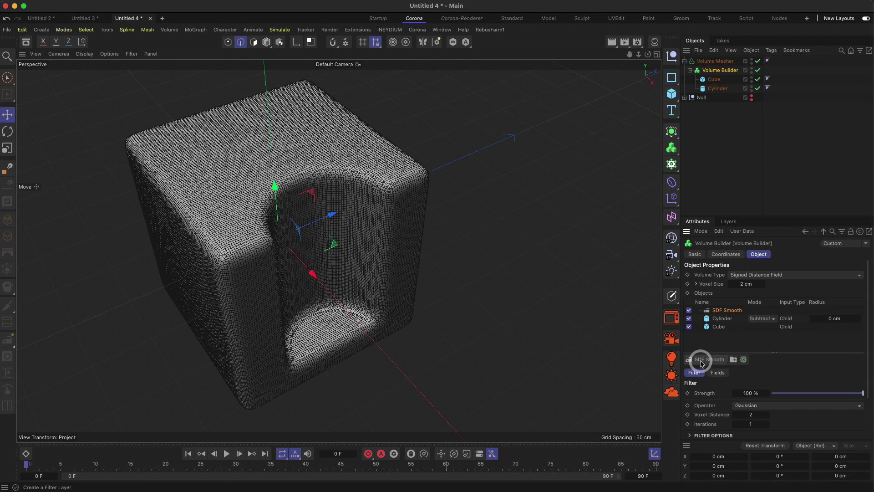
{"action": "left_click", "coordinate": [724, 311]}
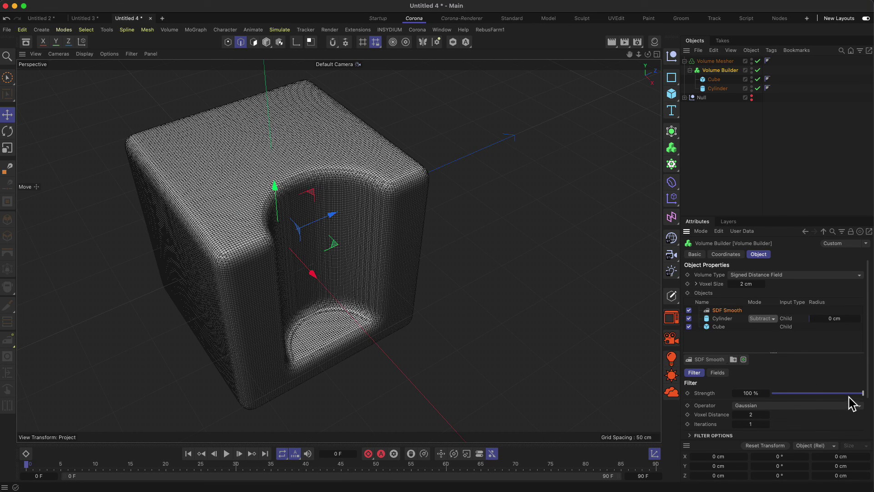
{"action": "left_click_drag", "start_coordinate": [861, 393], "coordinate": [781, 394]}
Switch the viewport display back to Gouraud Shading without lines.
{"action": "left_click", "coordinate": [85, 54]}
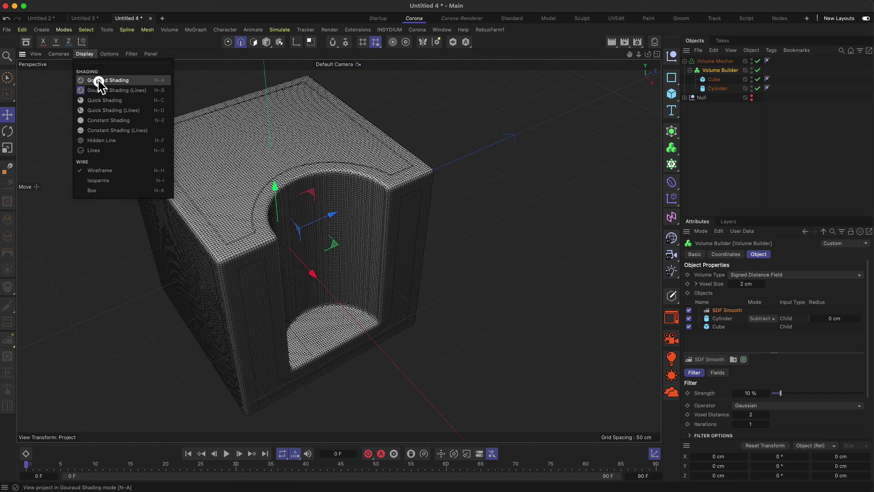
{"action": "left_click", "coordinate": [102, 82]}
{"action": "mouse_move", "coordinate": [487, 165]}
{"action": "left_mouse_down", "text": "alt"}
{"action": "mouse_move", "coordinate": [371, 180]}
{"action": "mouse_move", "coordinate": [306, 160]}
{"action": "mouse_move", "coordinate": [274, 163]}
{"action": "mouse_move", "coordinate": [431, 193]}
{"action": "left_mouse_up", "text": "alt"}
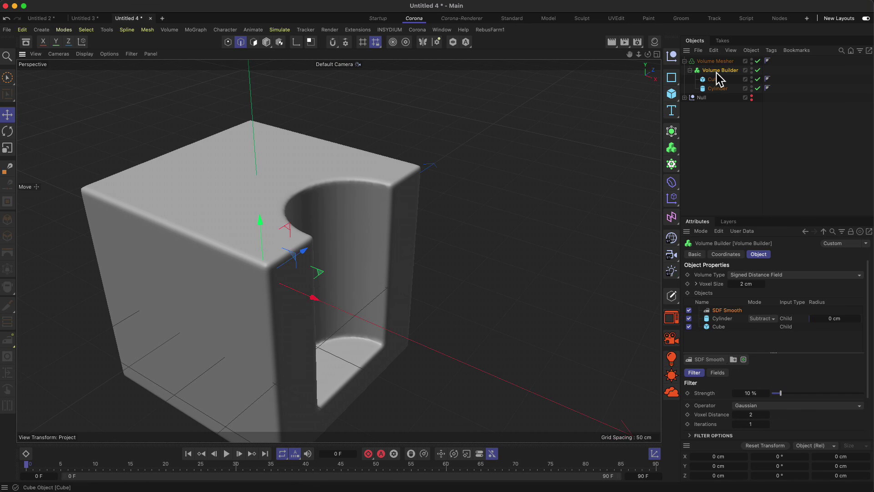
Review the Volume Mesher and Volume Builder settings and inspect the model's smoothed edges from different angles.
{"action": "left_click", "coordinate": [725, 62]}
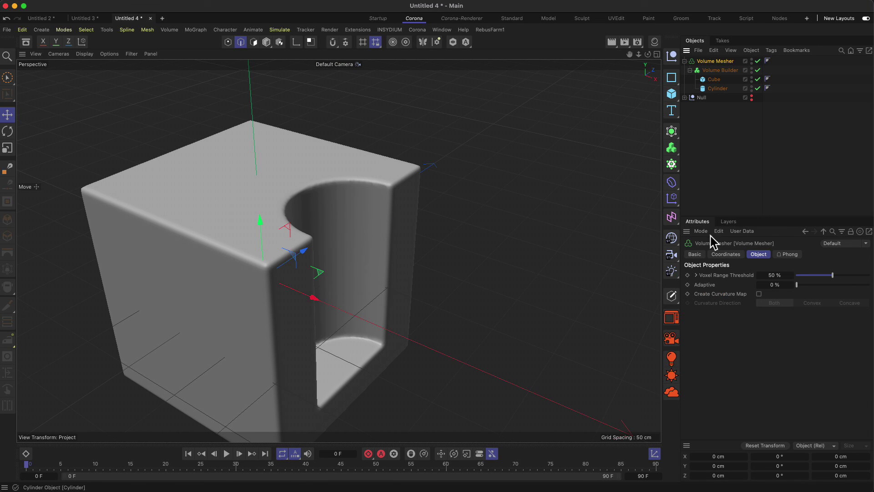
{"action": "left_click_drag", "start_coordinate": [473, 272], "coordinate": [436, 266]}
{"action": "key", "text": "1"}
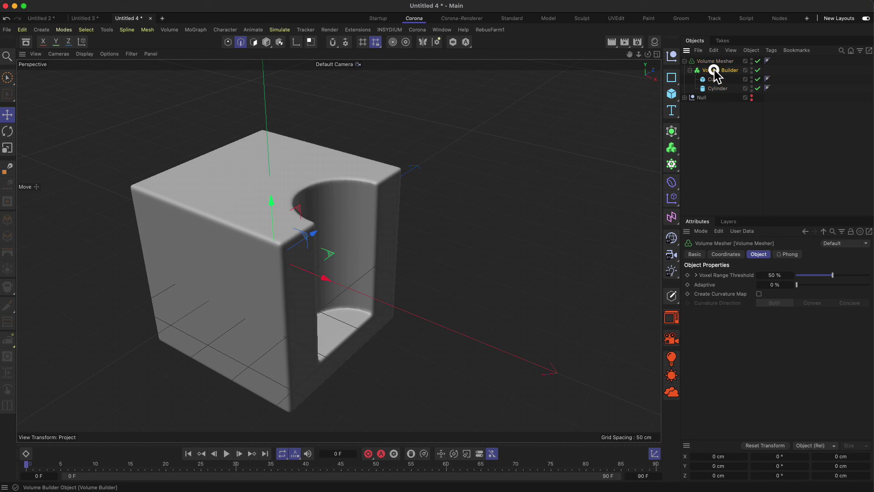
{"action": "left_click", "coordinate": [714, 70]}
{"action": "left_click", "coordinate": [713, 63]}
{"action": "left_click", "coordinate": [716, 71]}
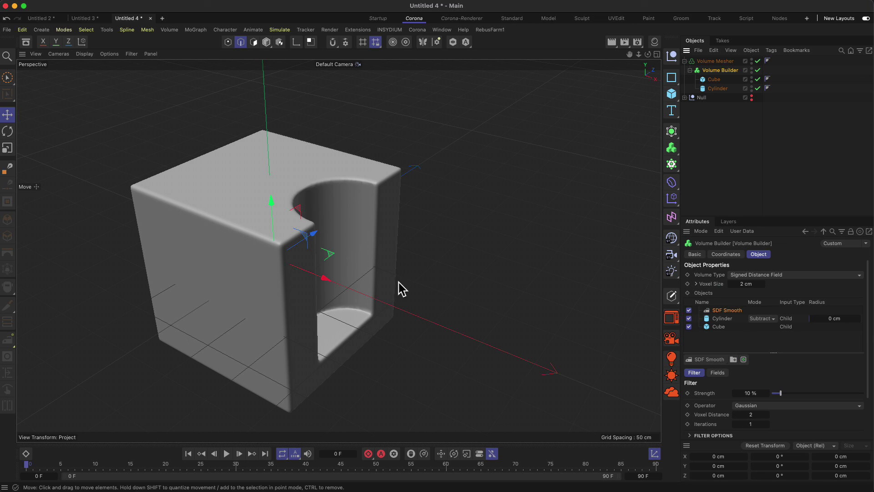
{"action": "left_click_drag", "start_coordinate": [379, 274], "coordinate": [328, 259], "text": "alt"}
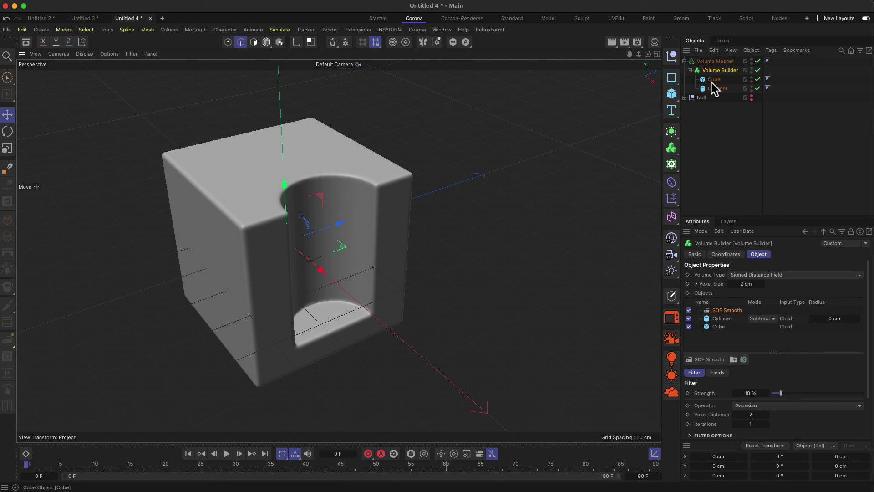
Add a Remesh generator and make the Volume Mesher its child in the object hierarchy.
{"action": "left_click", "coordinate": [707, 61]}
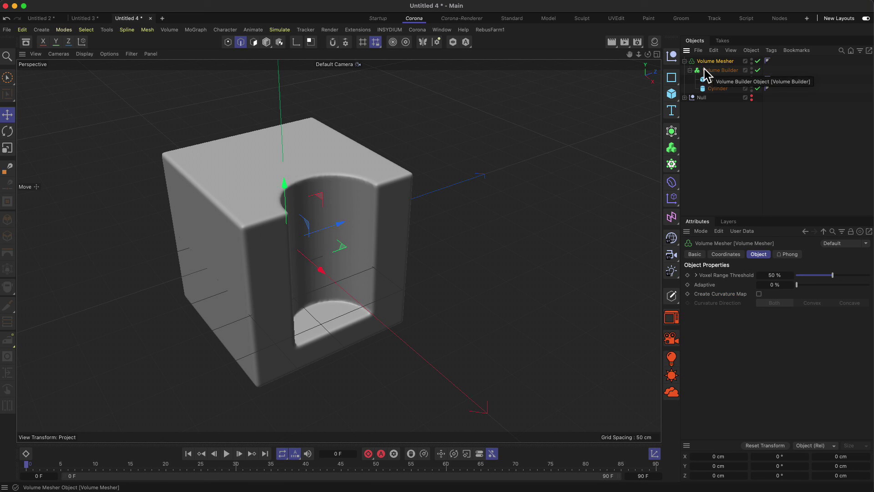
{"action": "left_click", "coordinate": [671, 132]}
{"action": "left_click", "coordinate": [709, 273]}
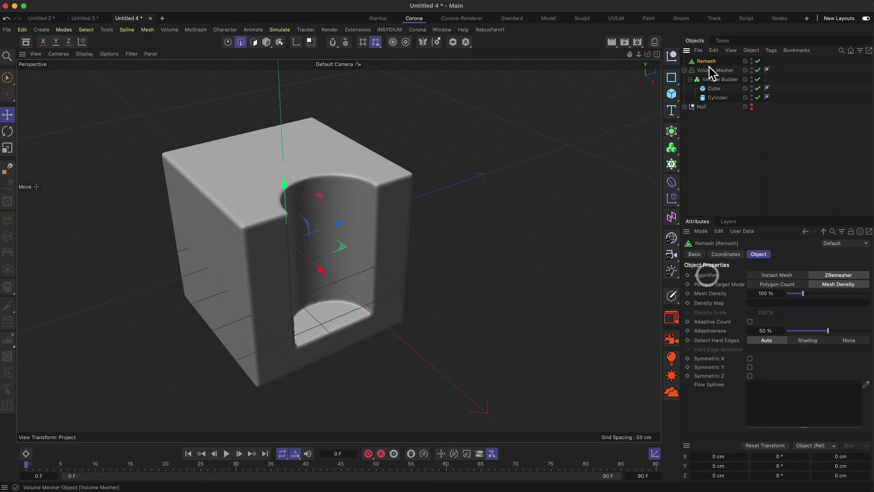
{"action": "left_click_drag", "start_coordinate": [706, 64], "coordinate": [706, 62]}
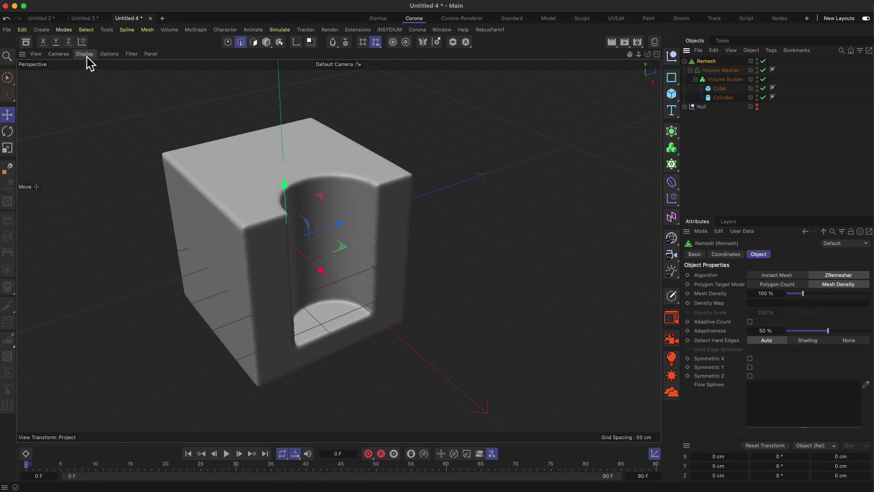
Switch the viewport display to Gouraud Shading (Lines) and set the Remesh generator's Mesh Density to 25%.
{"action": "left_click", "coordinate": [84, 54]}
{"action": "left_click", "coordinate": [93, 90]}
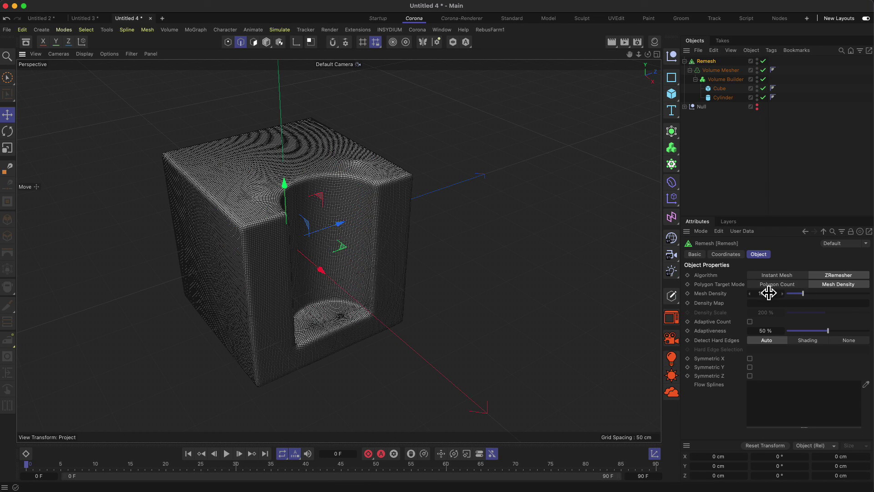
{"action": "type", "text": "25"}
{"action": "key", "text": "Return"}
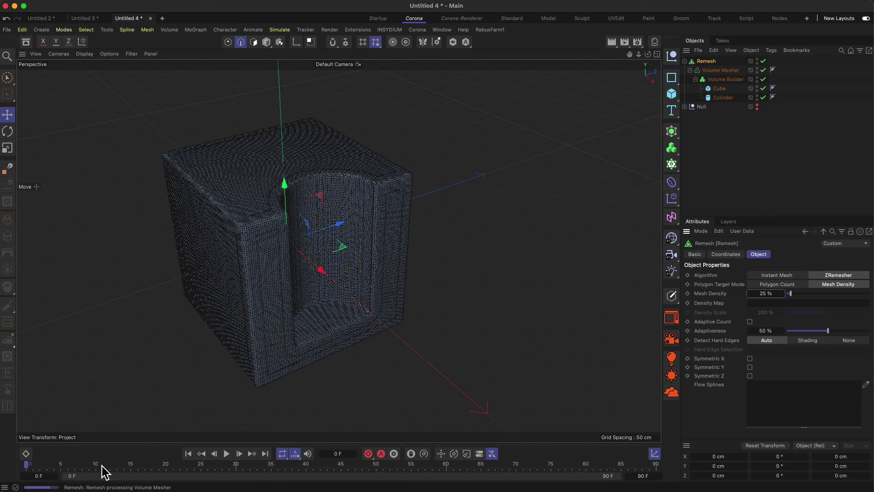
Examine the remeshed polygon flow around the cutout with nothing selected, and return the viewport display to Gouraud Shading without lines.
{"action": "left_click_drag", "start_coordinate": [325, 196], "coordinate": [295, 169], "text": "alt"}
{"action": "key", "text": "2"}
{"action": "left_click_drag", "start_coordinate": [337, 261], "coordinate": [373, 217]}
{"action": "key", "text": "2"}
{"action": "left_click_drag", "start_coordinate": [373, 218], "coordinate": [376, 250]}
{"action": "left_click", "coordinate": [702, 141]}
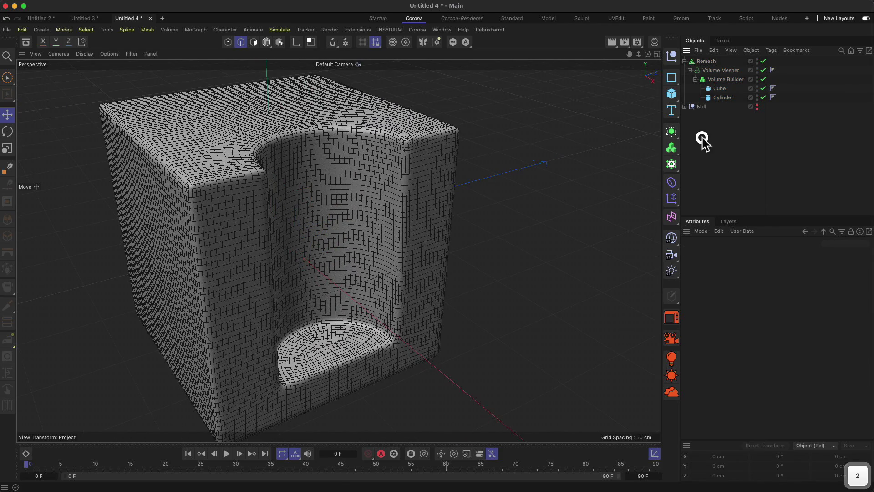
{"action": "left_click", "coordinate": [84, 54]}
{"action": "left_click", "coordinate": [88, 82]}
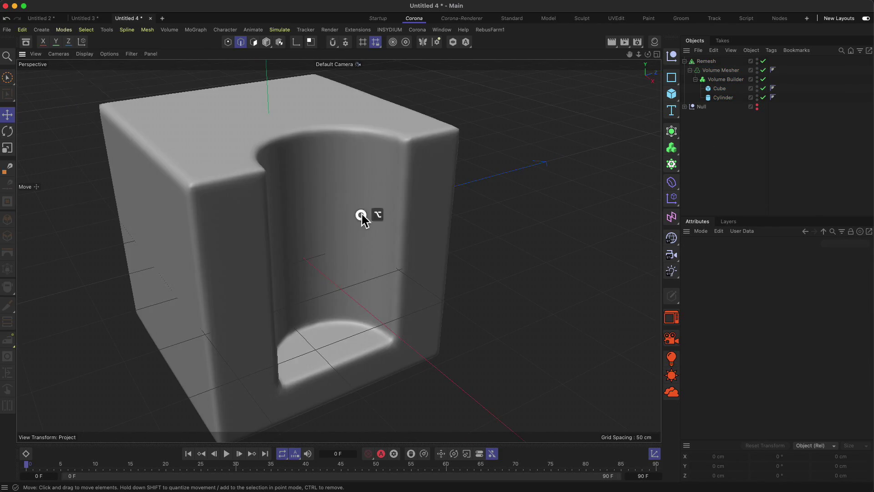
Inspect the remeshed cube's smooth edges and cylindrical cutout from different angles and distances.
{"action": "left_click_drag", "start_coordinate": [361, 214], "coordinate": [345, 337], "text": "alt"}
{"action": "key", "text": "2"}
{"action": "left_click_drag", "start_coordinate": [359, 246], "coordinate": [421, 246], "text": "alt"}
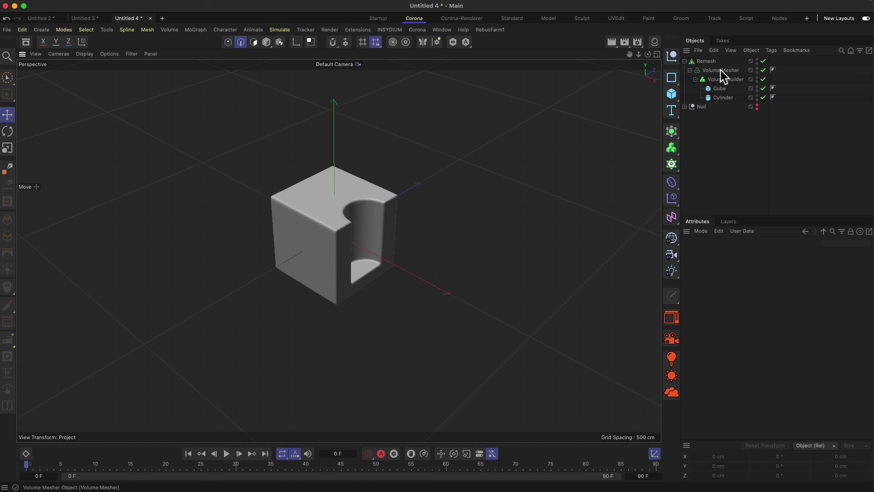
{"action": "key", "text": "2"}
{"action": "mouse_move", "coordinate": [369, 218]}
{"action": "left_mouse_down"}
{"action": "mouse_move", "coordinate": [381, 221]}
{"action": "mouse_move", "coordinate": [355, 236]}
{"action": "mouse_move", "coordinate": [383, 222]}
{"action": "left_mouse_up"}
{"action": "key", "text": "1"}
{"action": "key", "text": "2"}
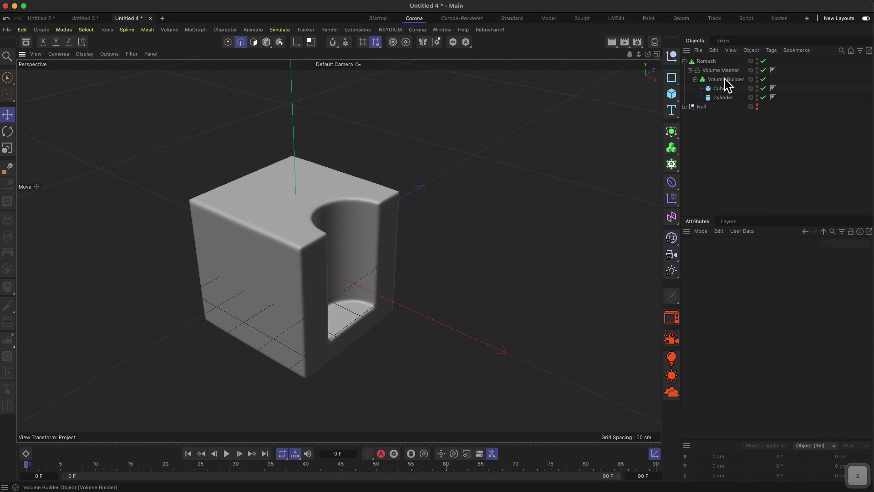